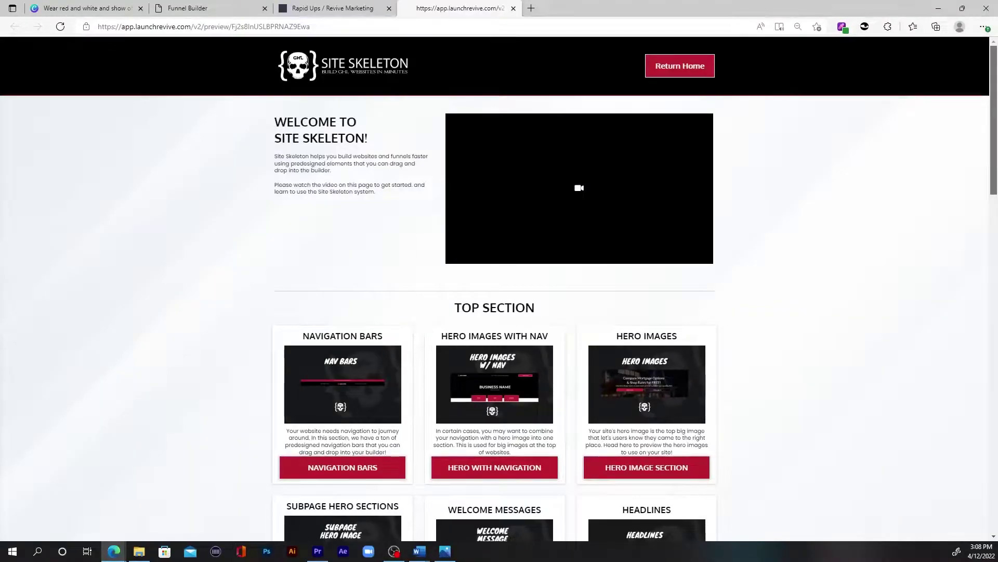
Scroll through the Site Skeleton Top Section and Body Section cards, from navigation bars to coupons.
scroll(499, 291, down, 2)
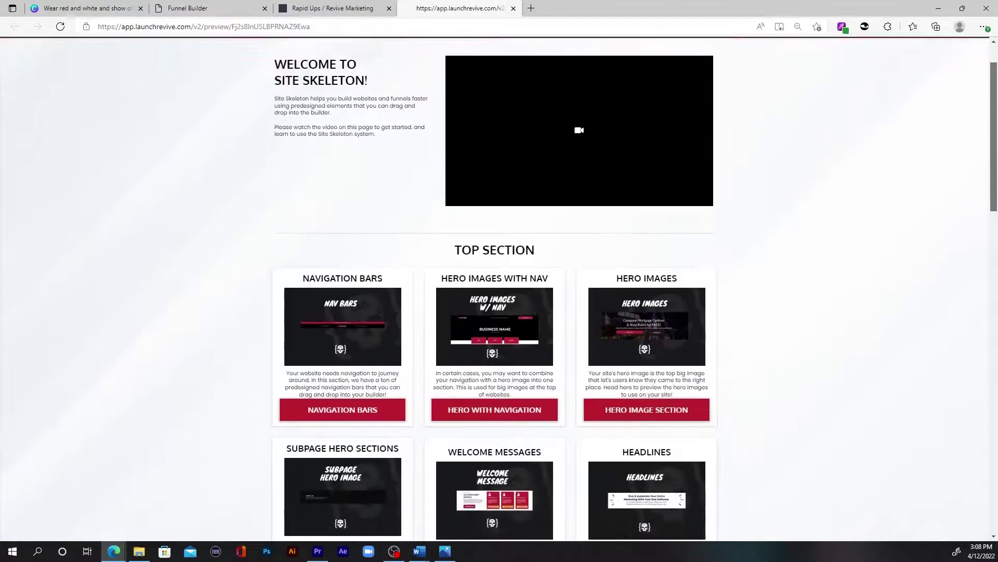
scroll(499, 291, down, 4)
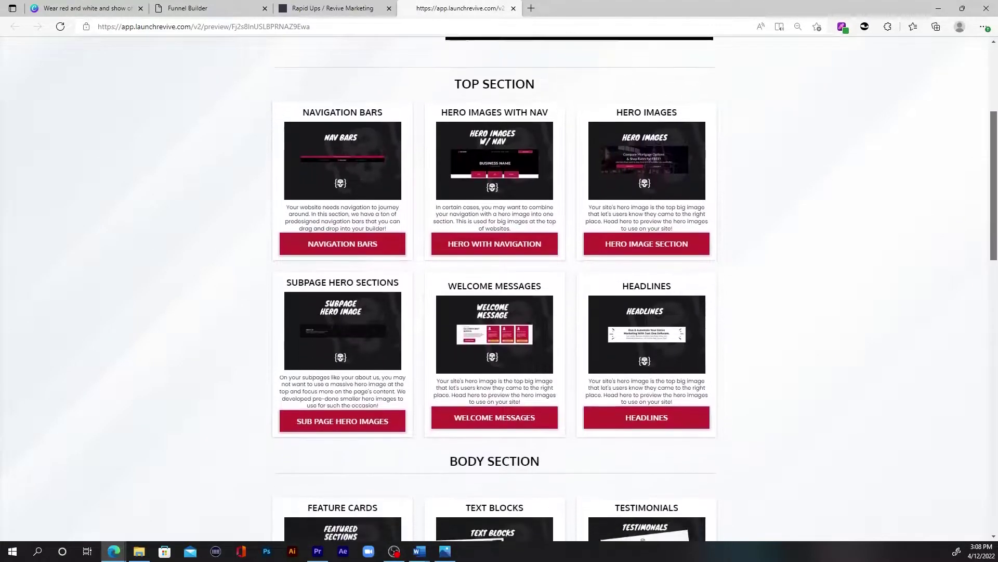
scroll(499, 291, down, 4)
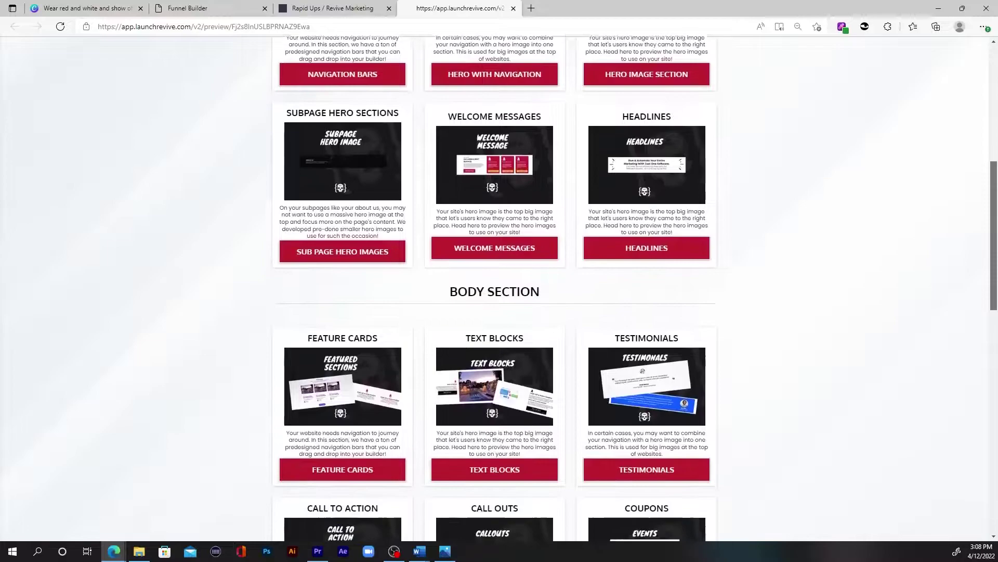
scroll(499, 291, down, 4)
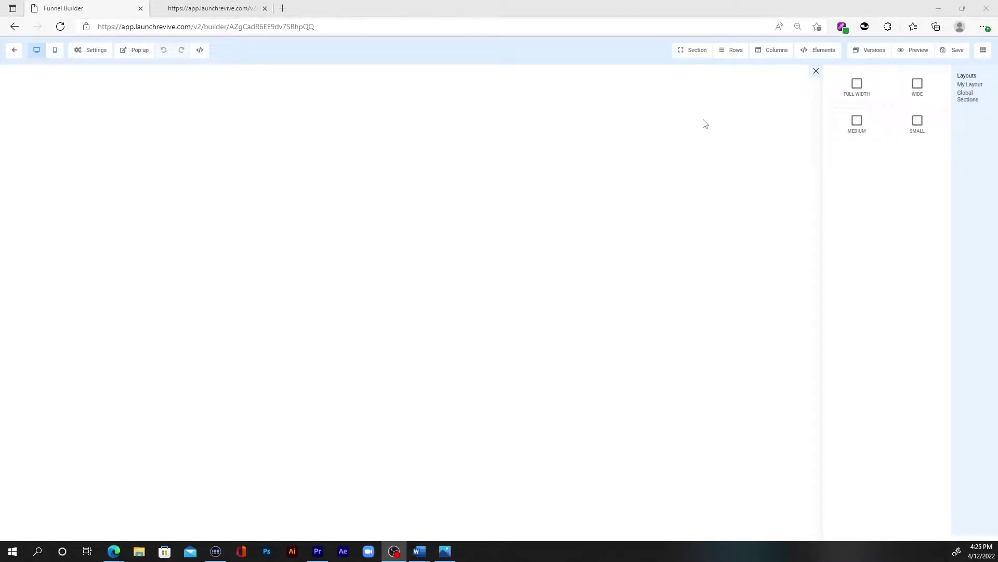
Add a trial Full Width section with a two-column row, then clear it to leave the page blank.
click(858, 89)
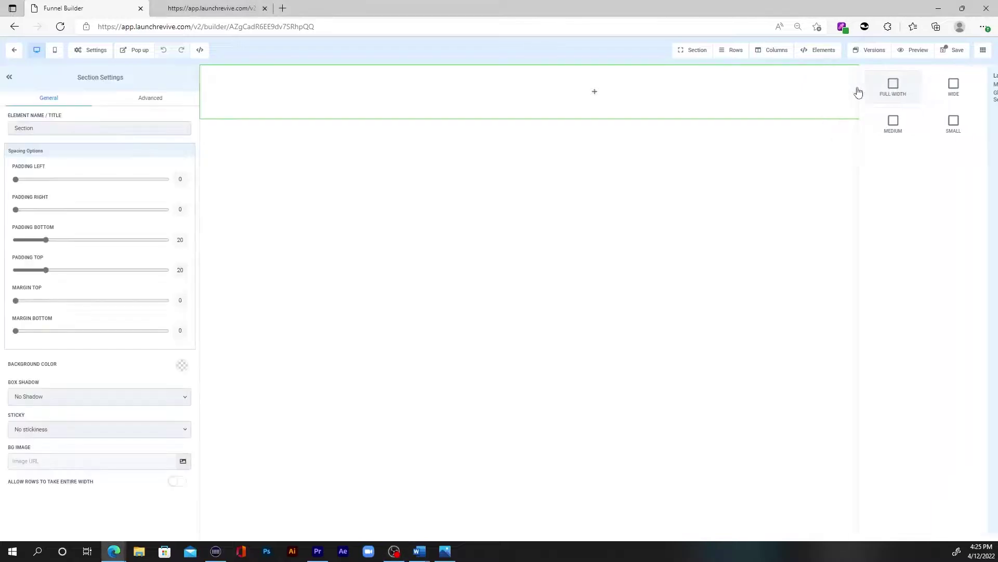
click(594, 94)
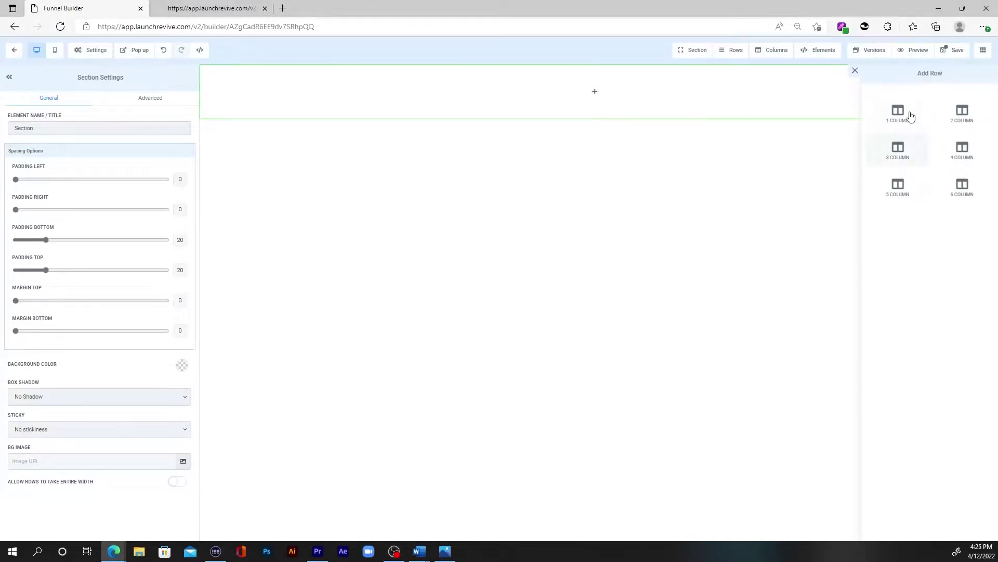
click(963, 112)
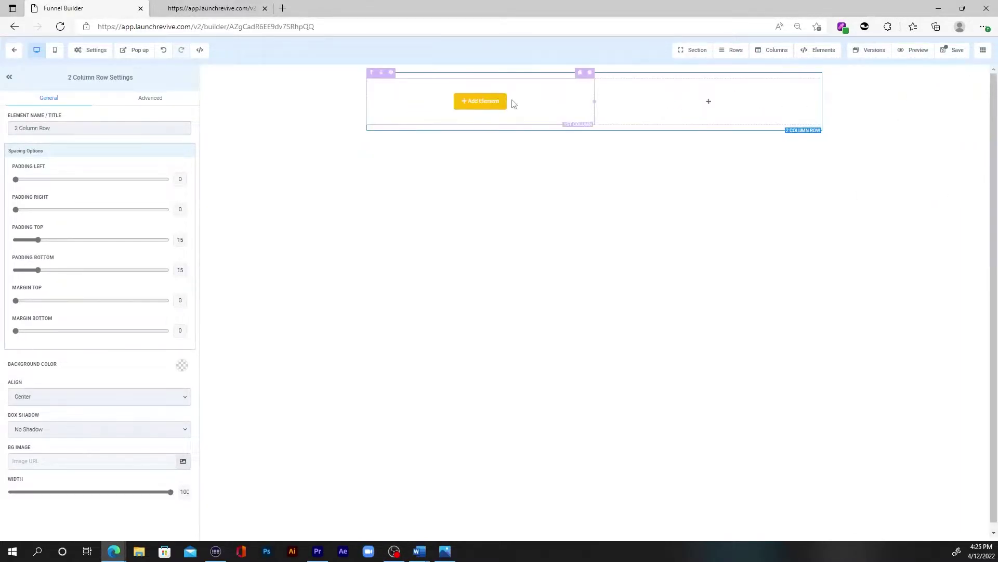
click(494, 104)
click(494, 104)
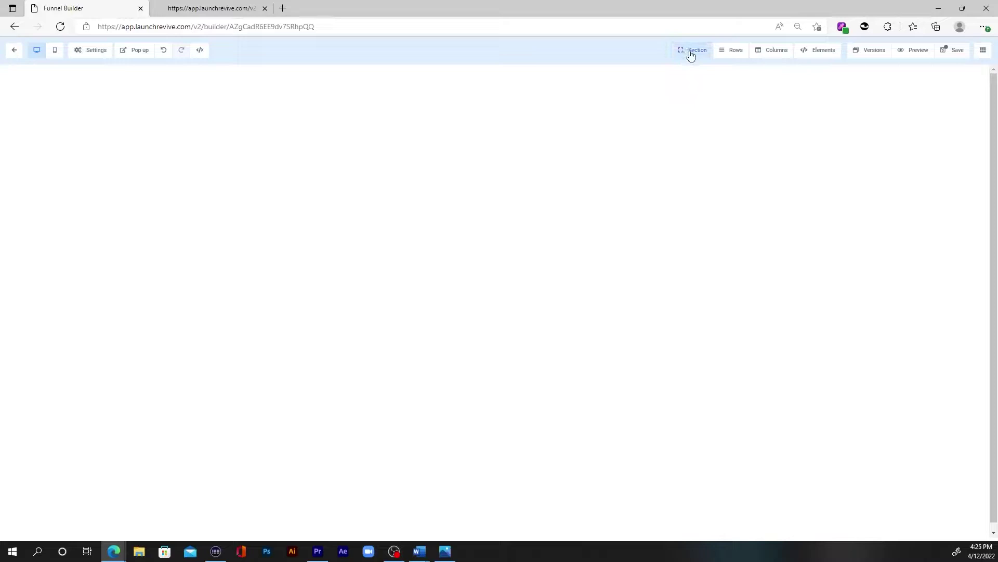
Show the My Layout saved sections and browse from A: NAV 1 through the D: FEAT entries.
click(691, 54)
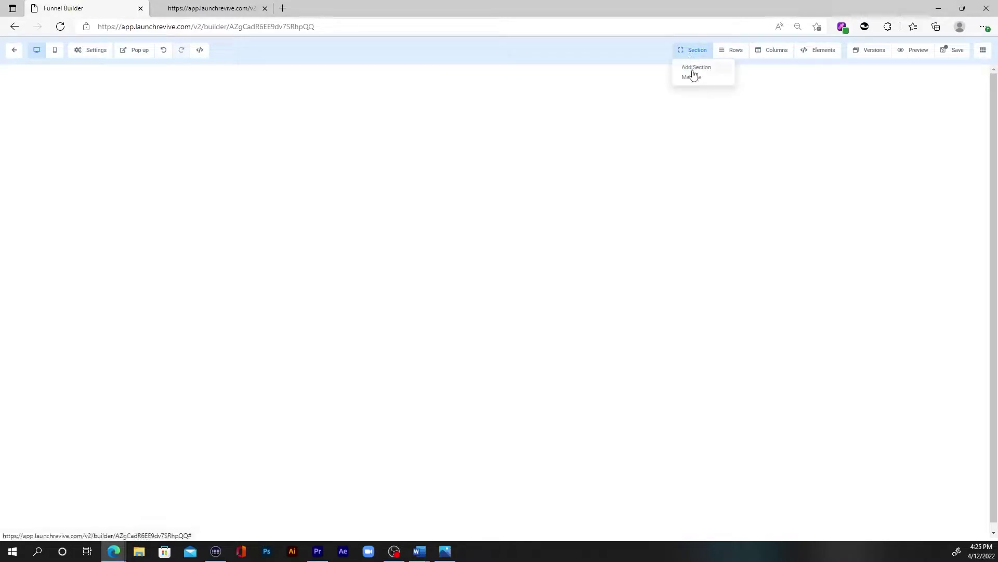
click(693, 69)
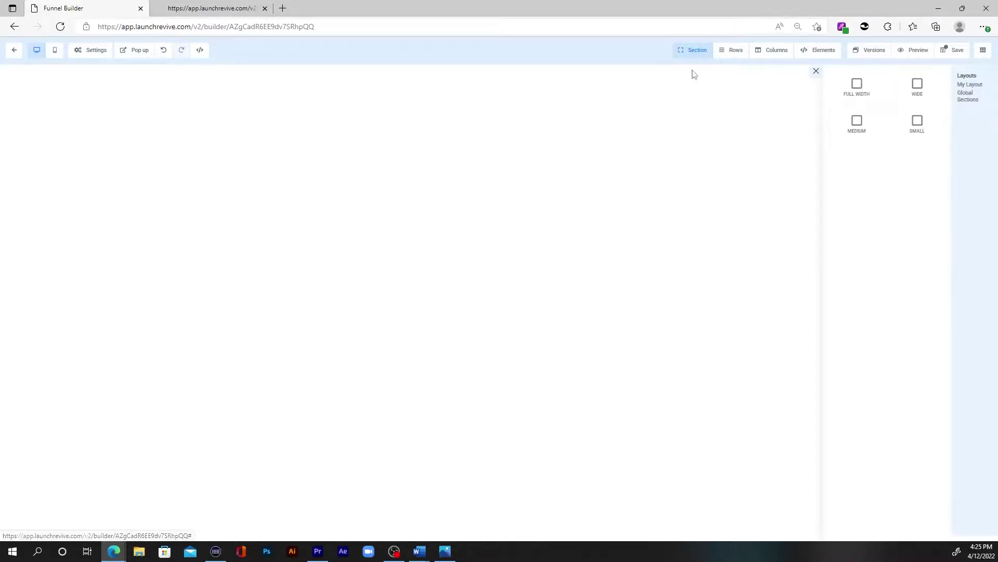
click(966, 89)
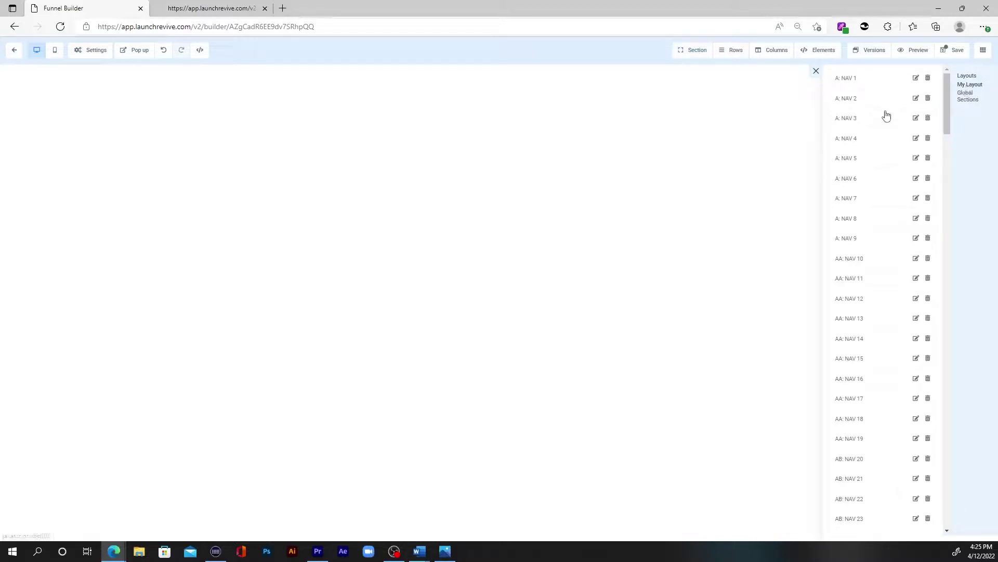
scroll(886, 120, down, 10)
scroll(888, 122, down, 15)
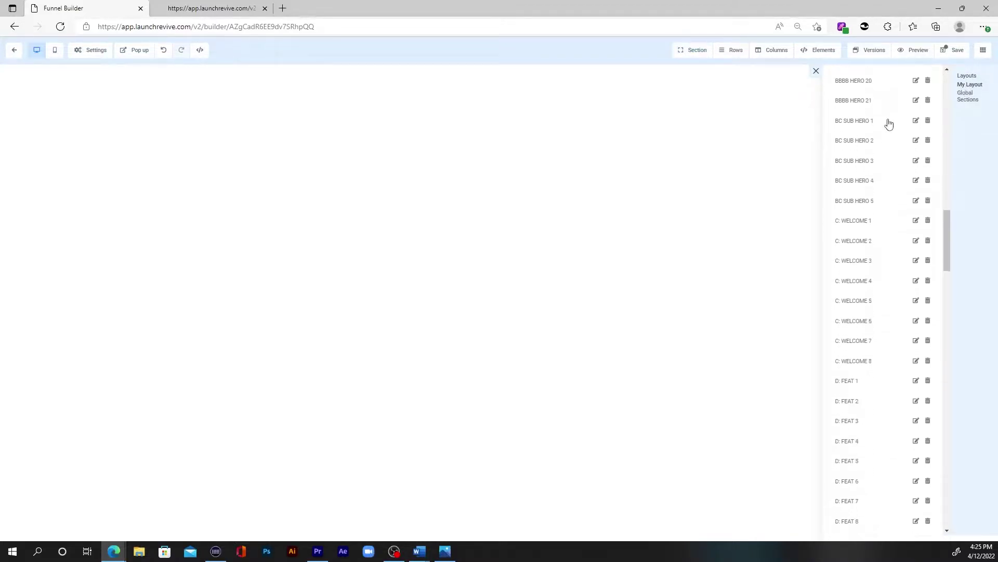
scroll(890, 130, up, 20)
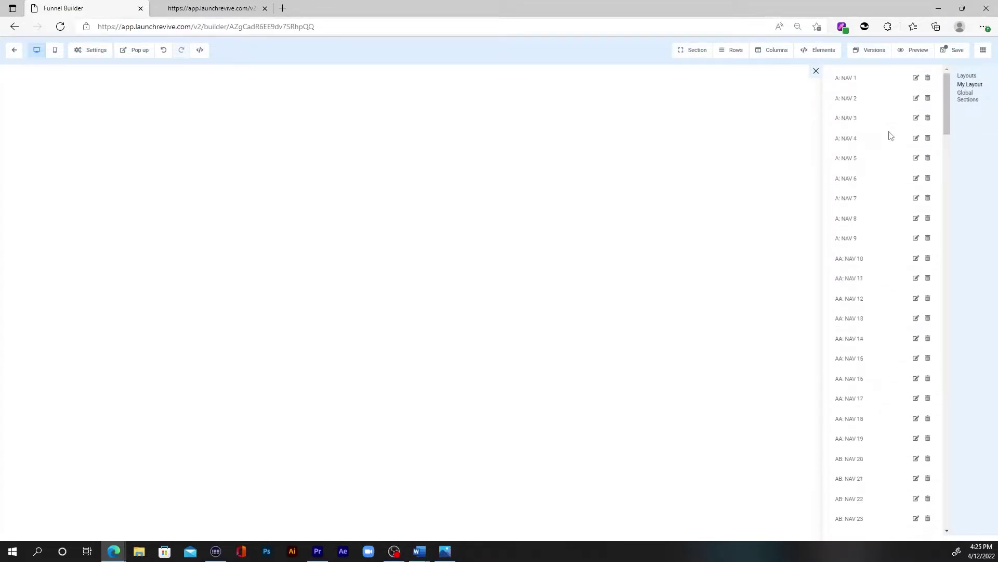
click(211, 8)
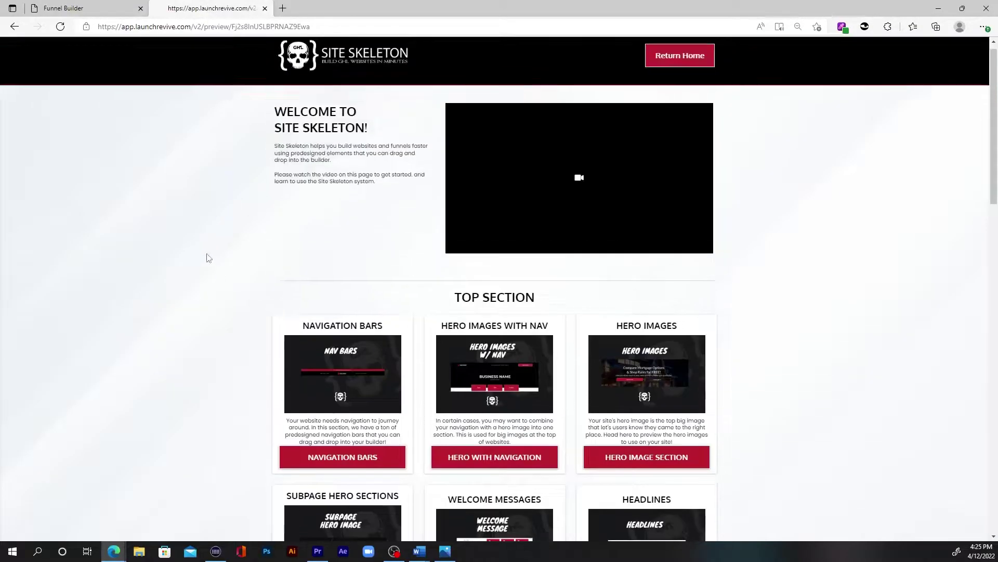
scroll(208, 260, down, 5)
scroll(223, 248, down, 6)
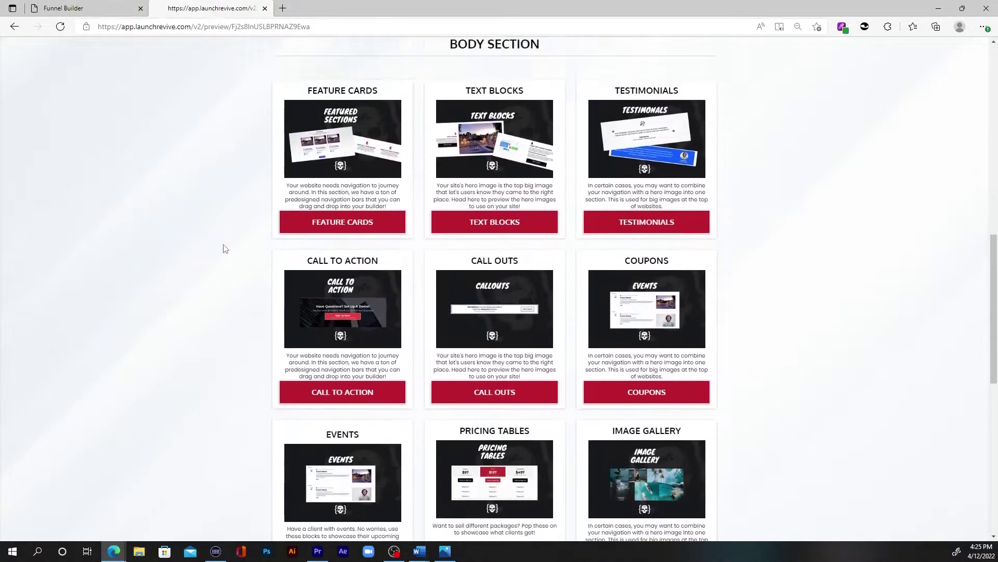
scroll(223, 248, up, 6)
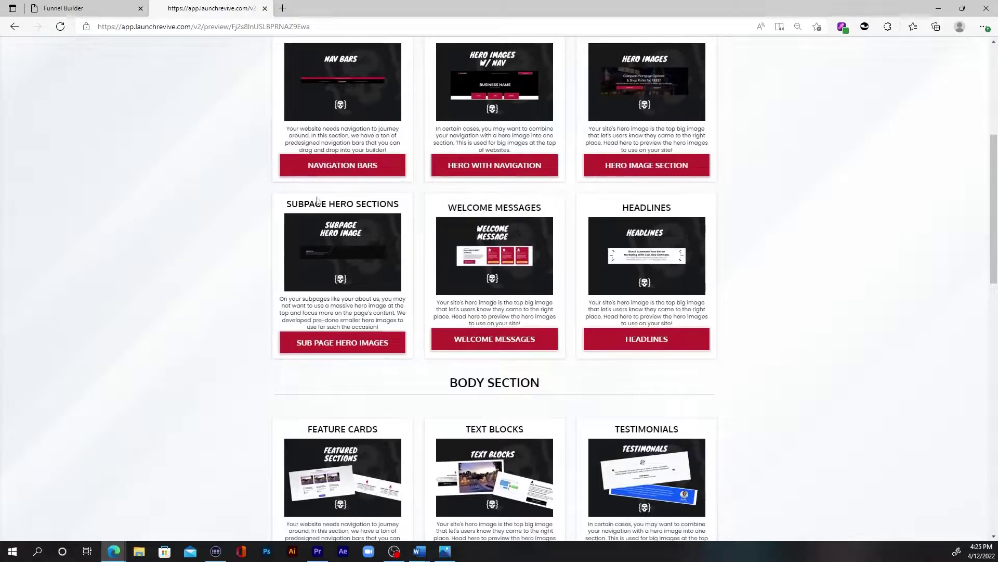
scroll(382, 117, up, 3)
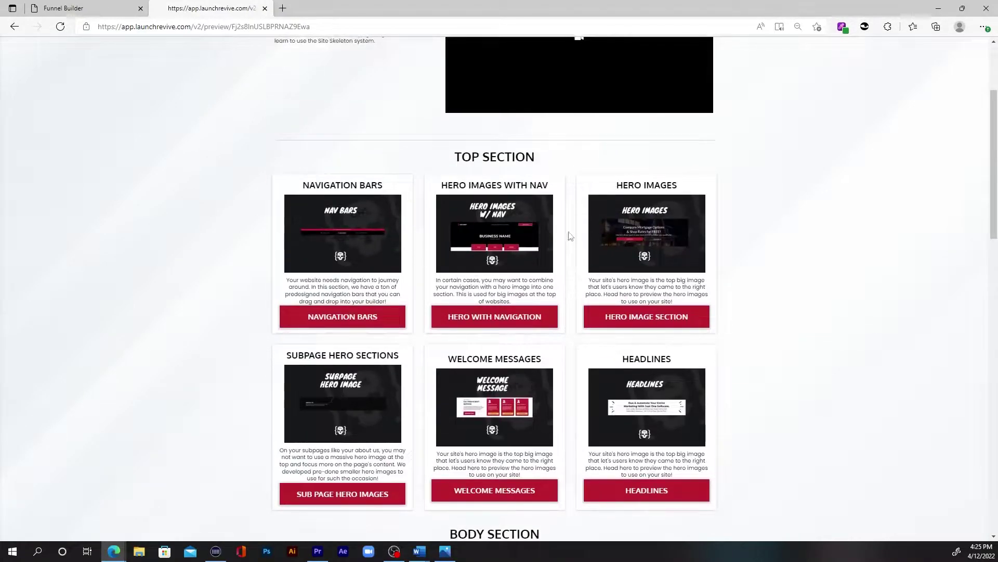
Place the saved A: NAV 4 navigation bar on the page with the BB HERO 1 mortgage hero beneath it.
click(119, 7)
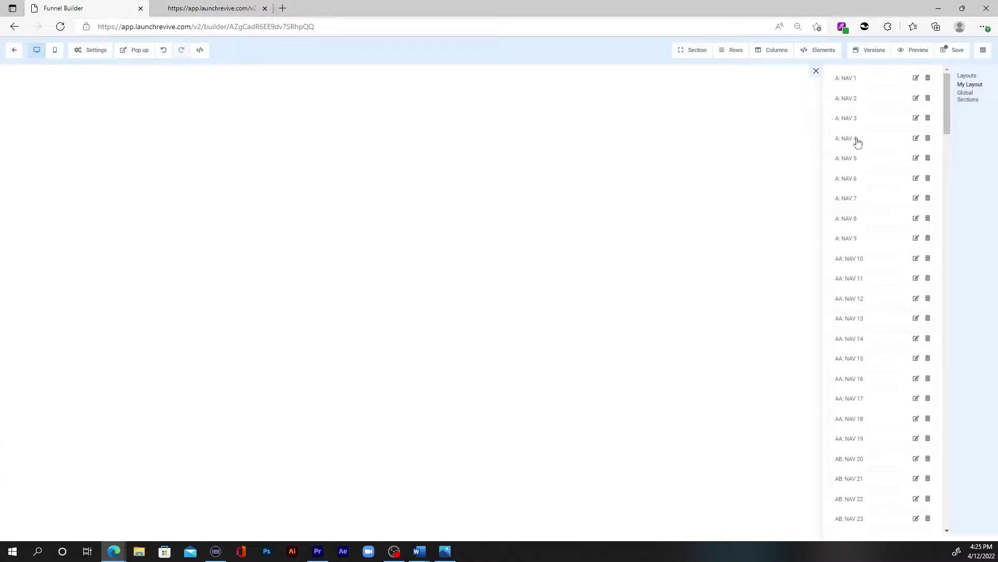
drag(871, 144, 627, 134)
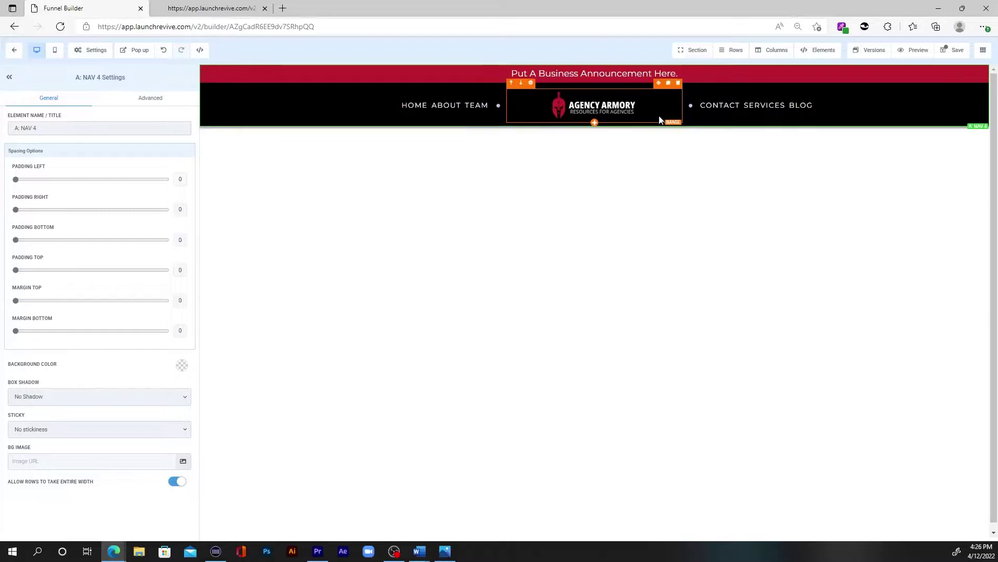
click(691, 53)
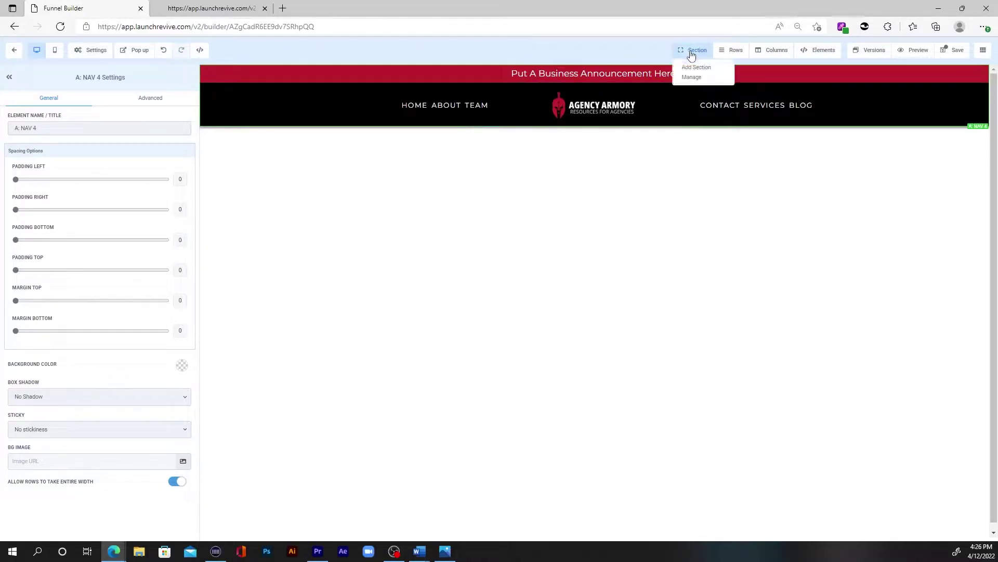
click(693, 68)
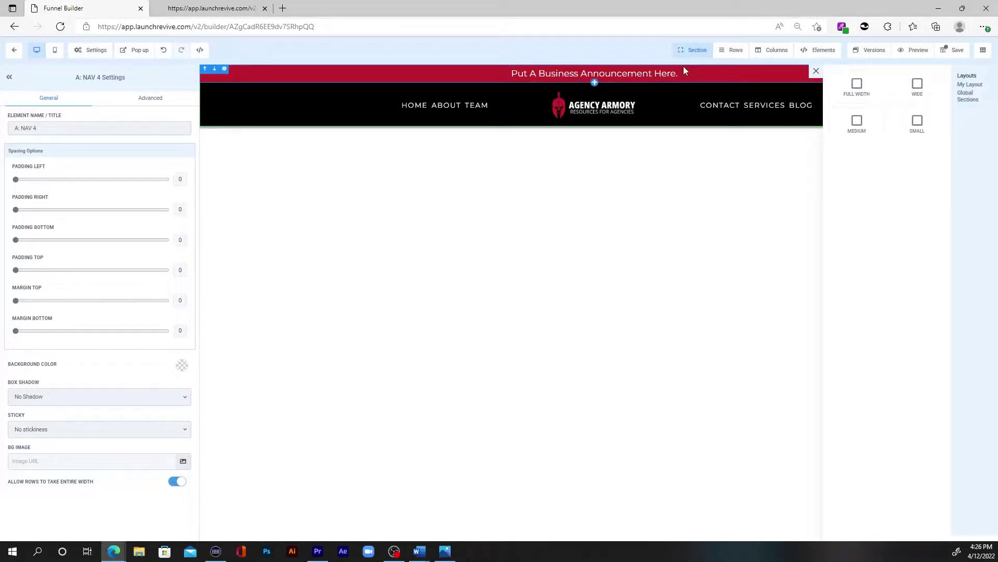
click(970, 85)
scroll(857, 218, down, 5)
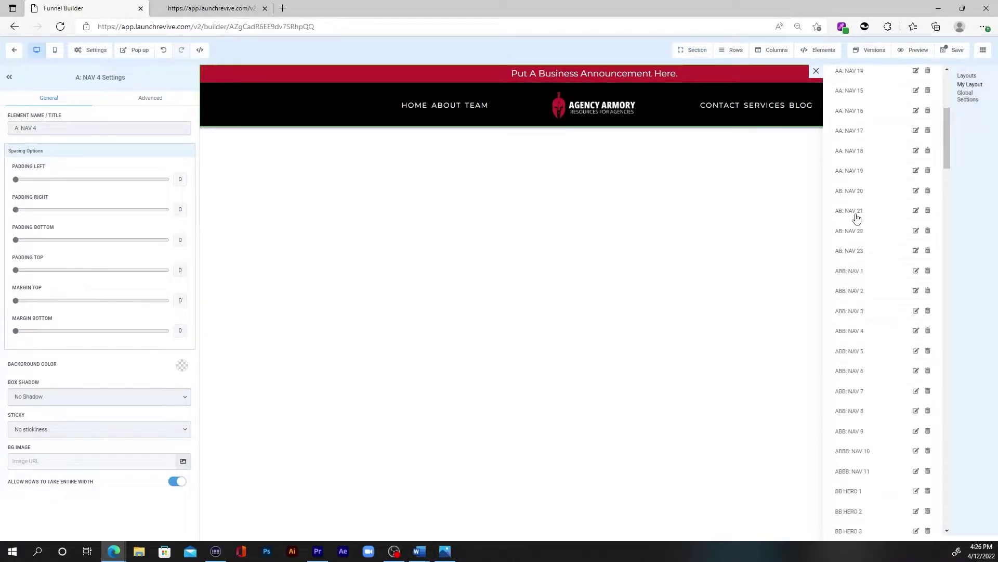
scroll(858, 219, down, 4)
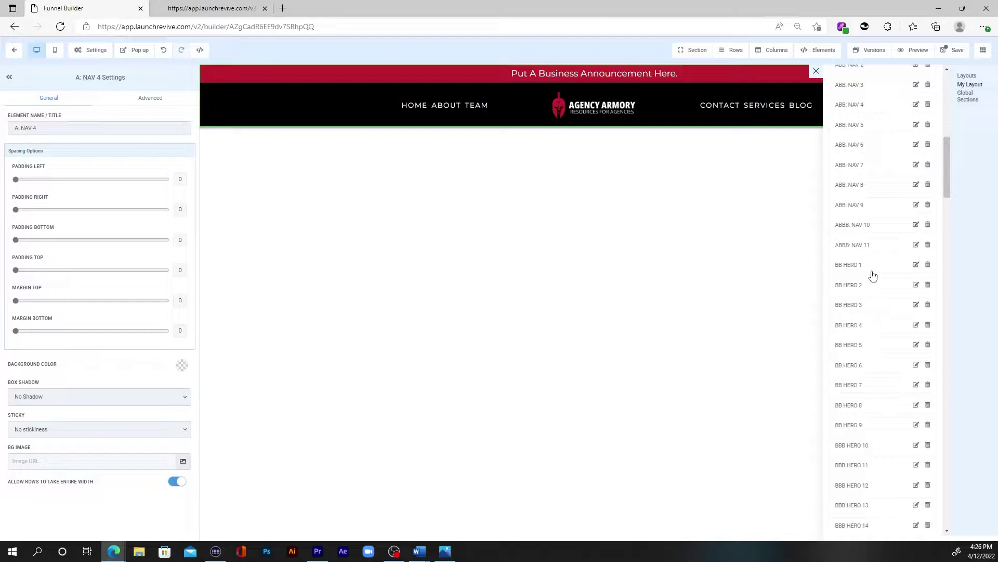
drag(873, 267, 567, 216)
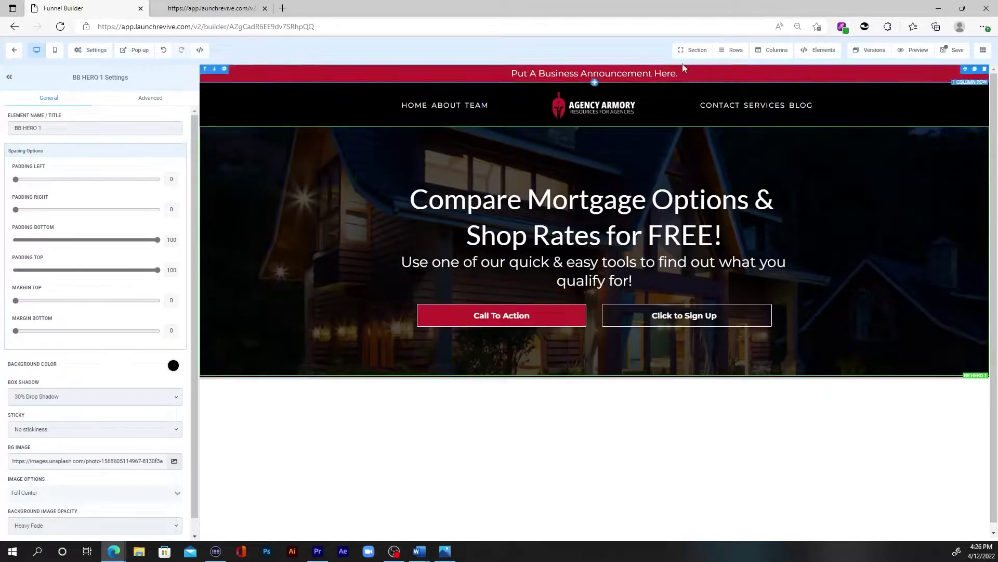
Drag the saved C: WELCOME 4 help bar from My Layout below the hero.
click(698, 68)
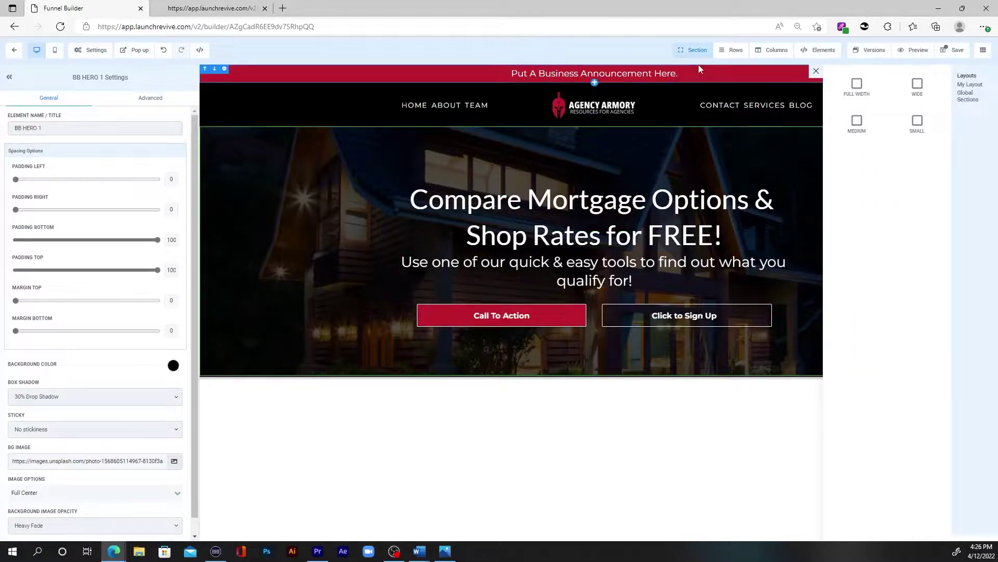
click(968, 86)
scroll(889, 197, down, 15)
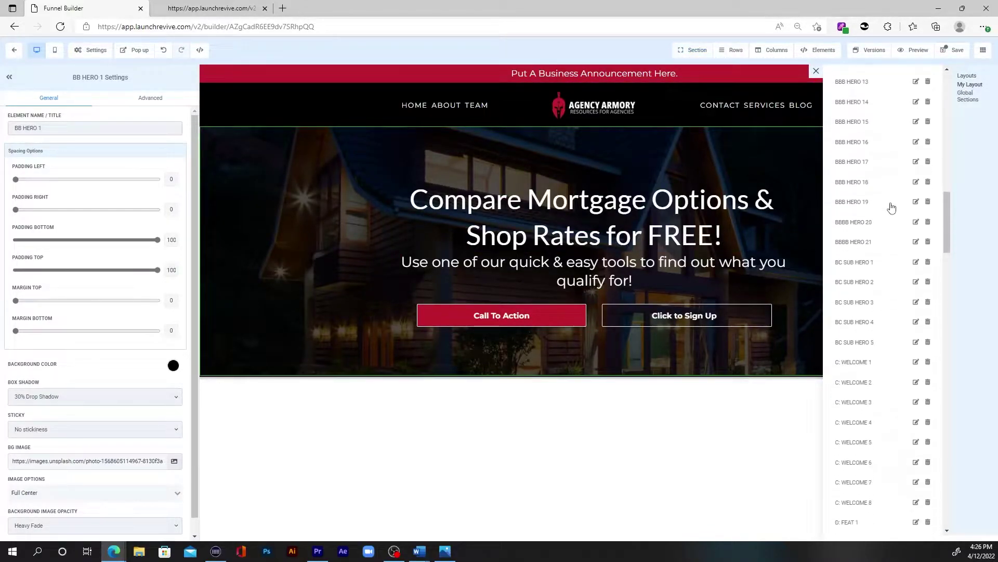
scroll(892, 211, up, 3)
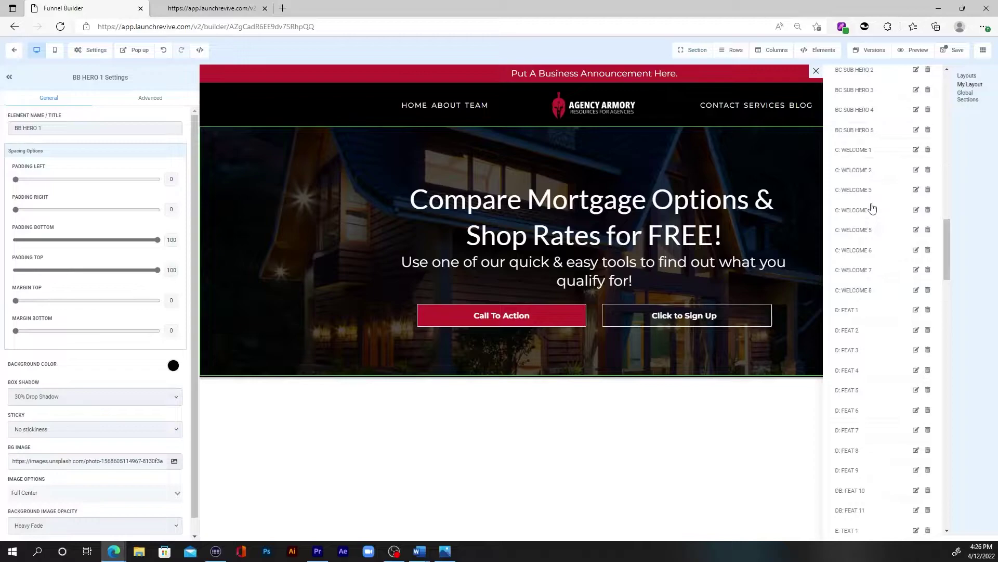
drag(663, 247, 530, 410)
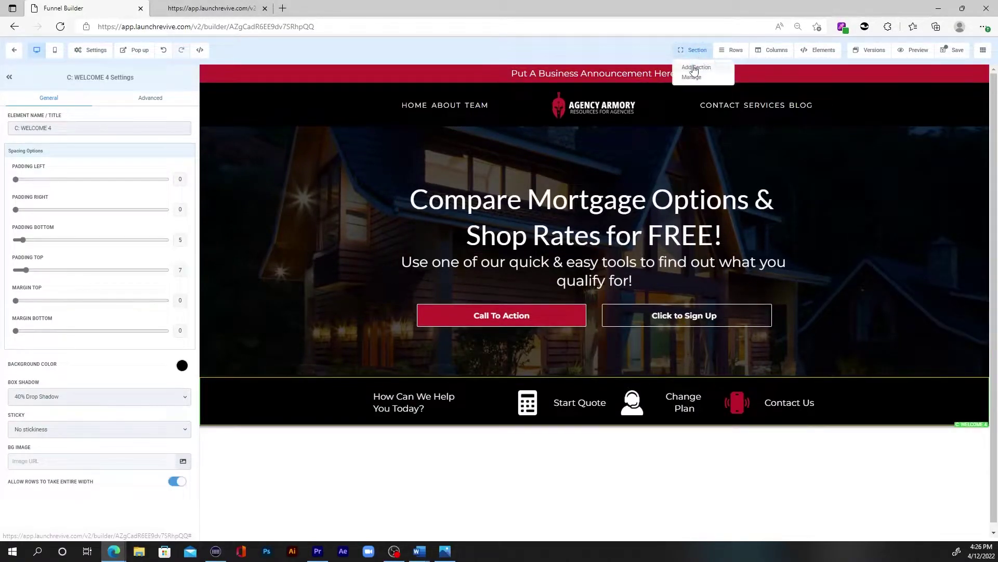
Add the C: WELCOME 5 insurance-agency introduction below the help bar.
click(694, 68)
click(968, 85)
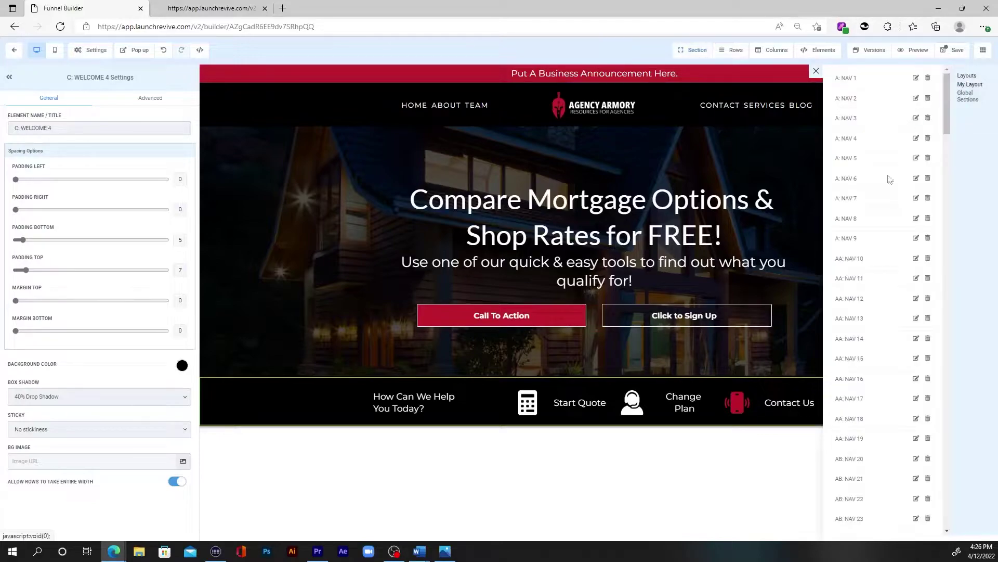
scroll(891, 179, down, 15)
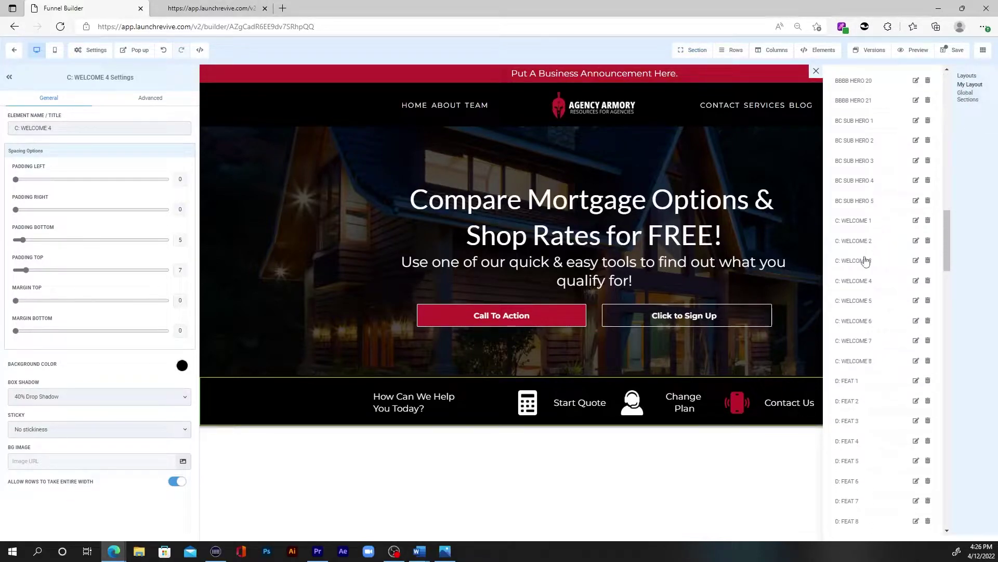
drag(868, 304, 537, 464)
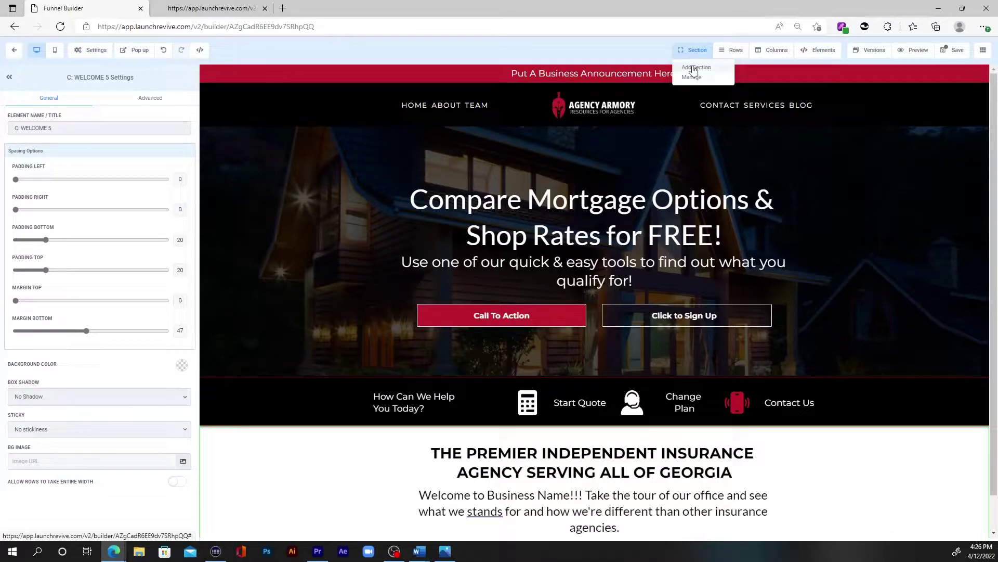
Drag the D: FEAT 4 'What Can We Help You With?' services grid below the welcome section.
click(694, 70)
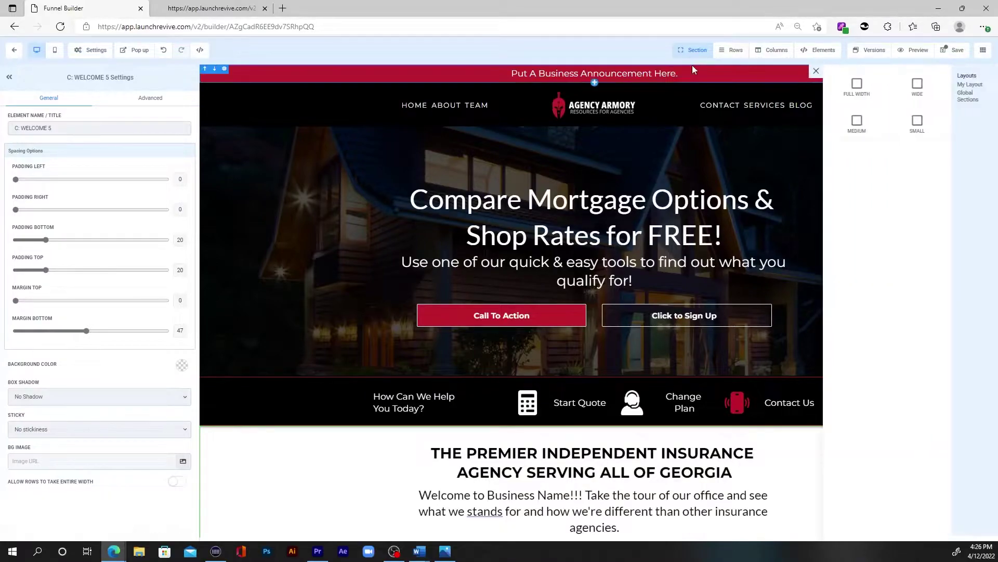
click(976, 85)
scroll(869, 187, down, 15)
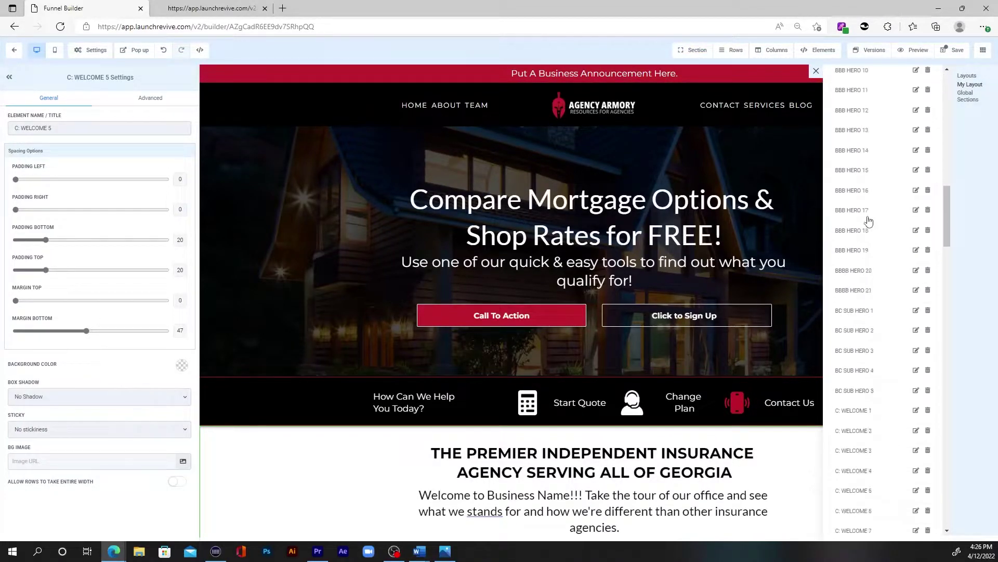
scroll(871, 229, down, 1)
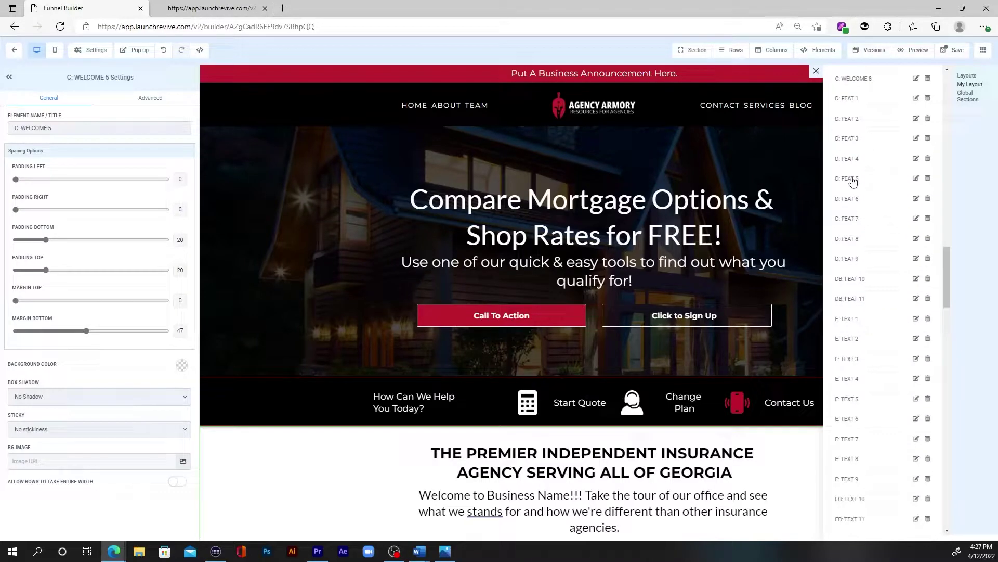
drag(790, 156, 546, 530)
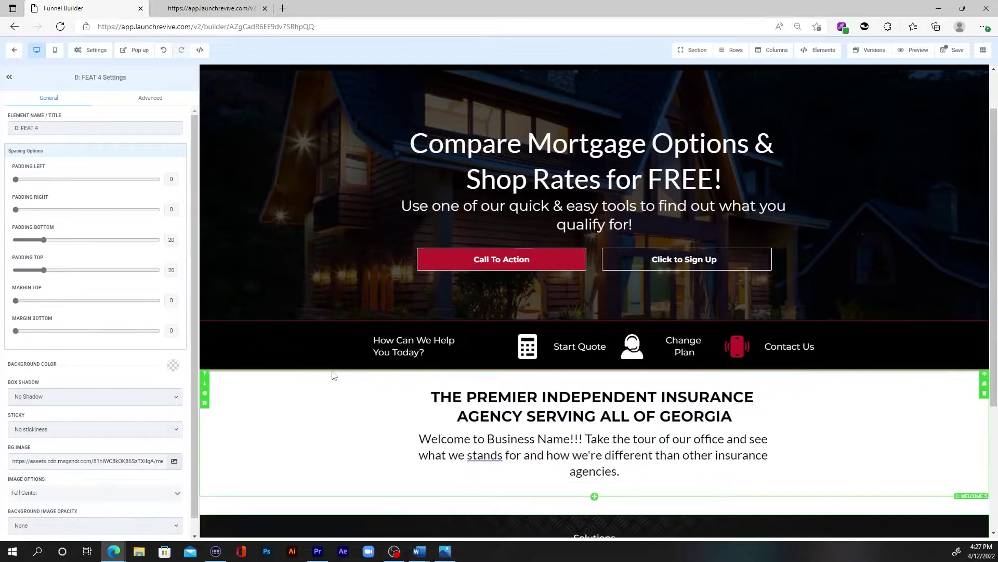
scroll(334, 367, down, 4)
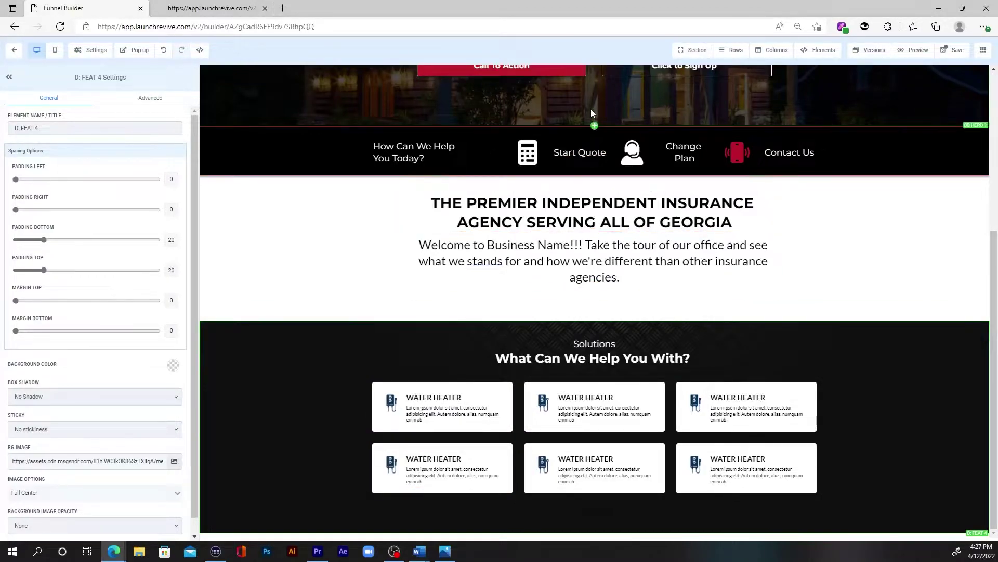
Add the C: WELCOME 3 'Why Choose Business Name?' video section below the services grid.
click(694, 67)
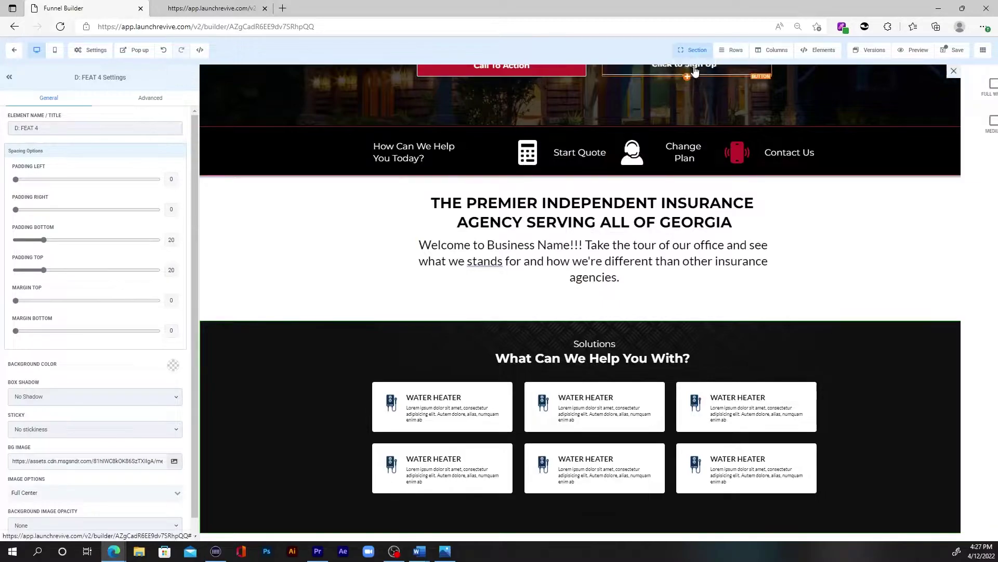
click(970, 84)
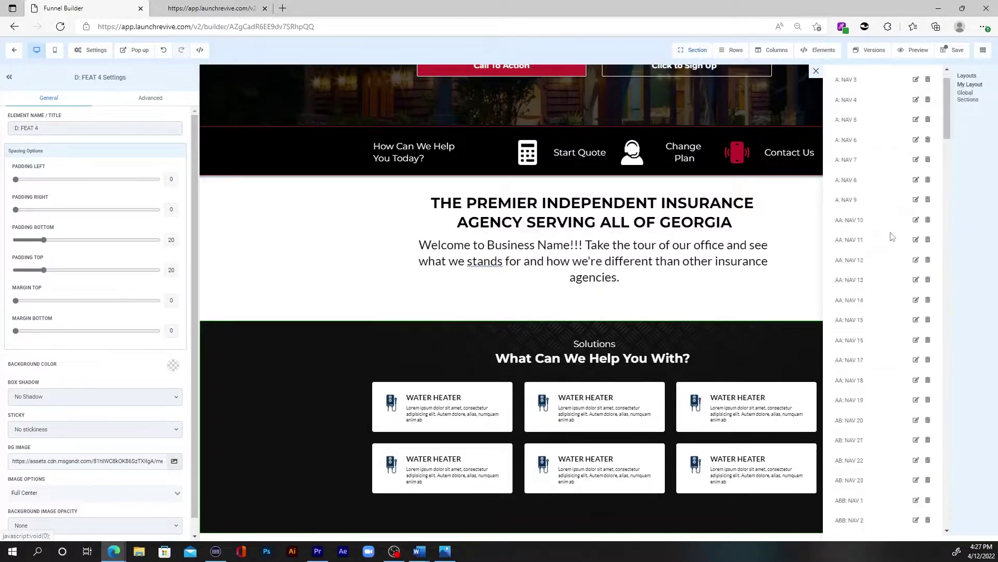
scroll(888, 248, down, 10)
scroll(888, 249, down, 3)
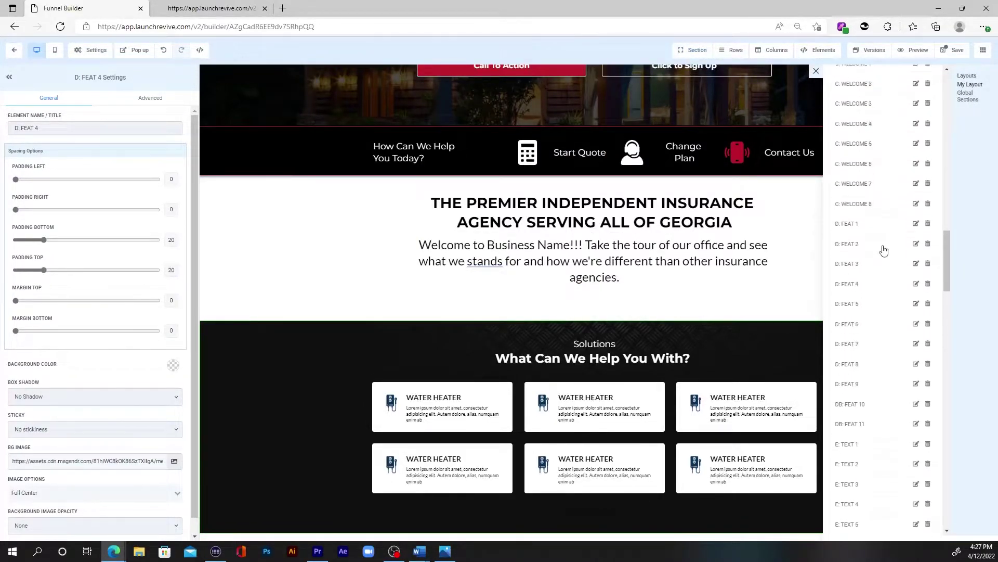
drag(869, 192, 534, 533)
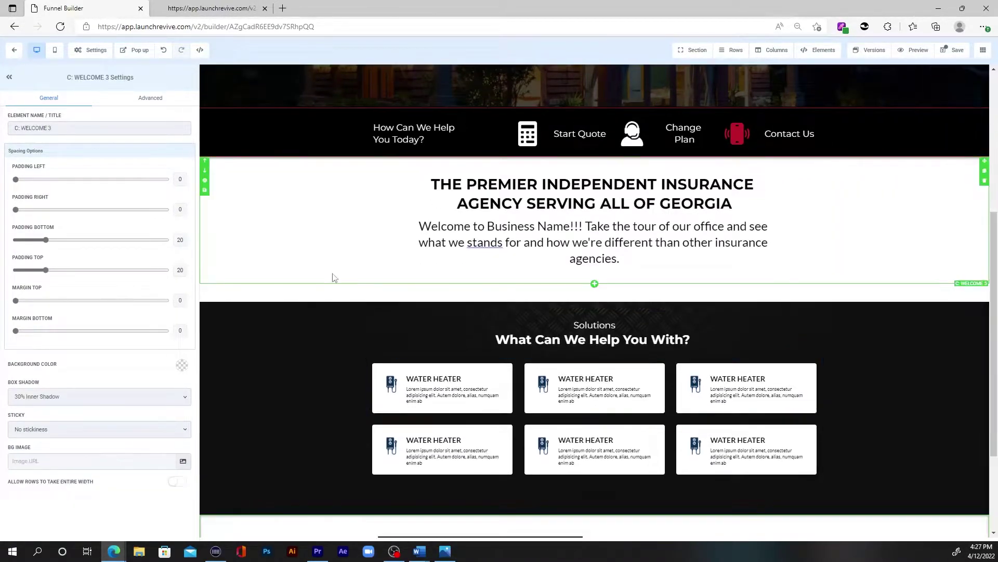
scroll(340, 304, down, 3)
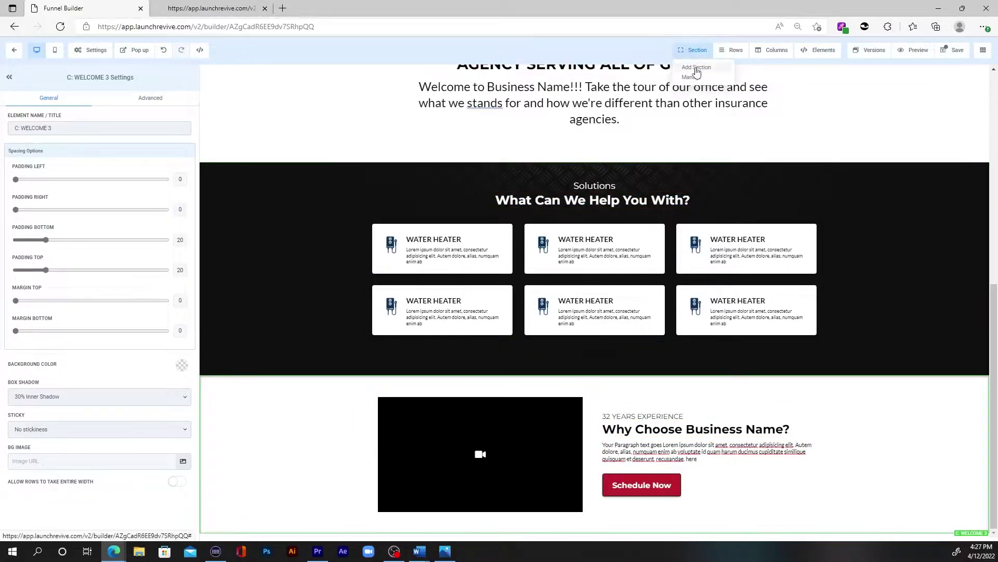
Insert the I: CONTENT 3 three-service-card section from My Layout below the video section.
click(696, 68)
click(970, 85)
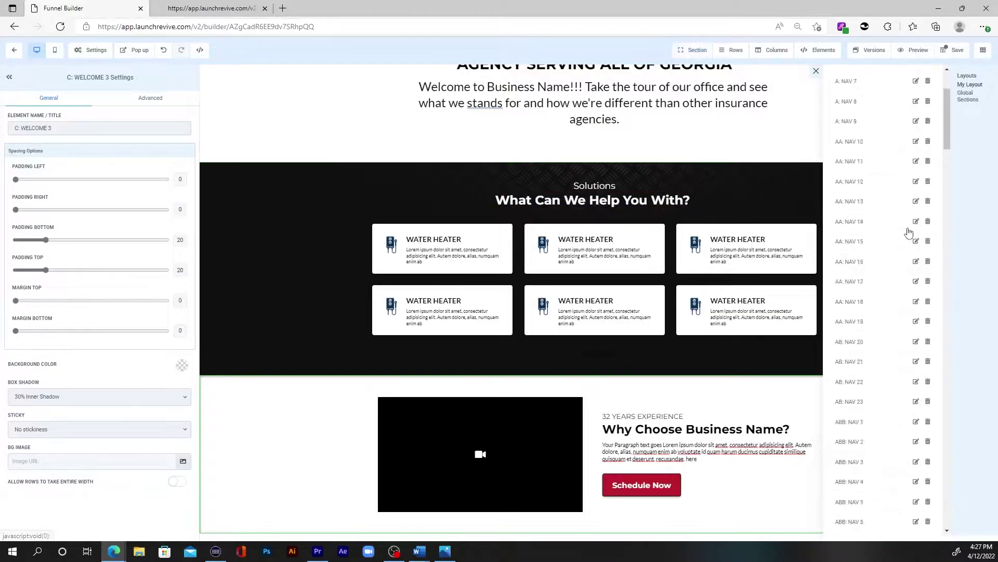
scroll(879, 260, down, 10)
scroll(878, 270, down, 15)
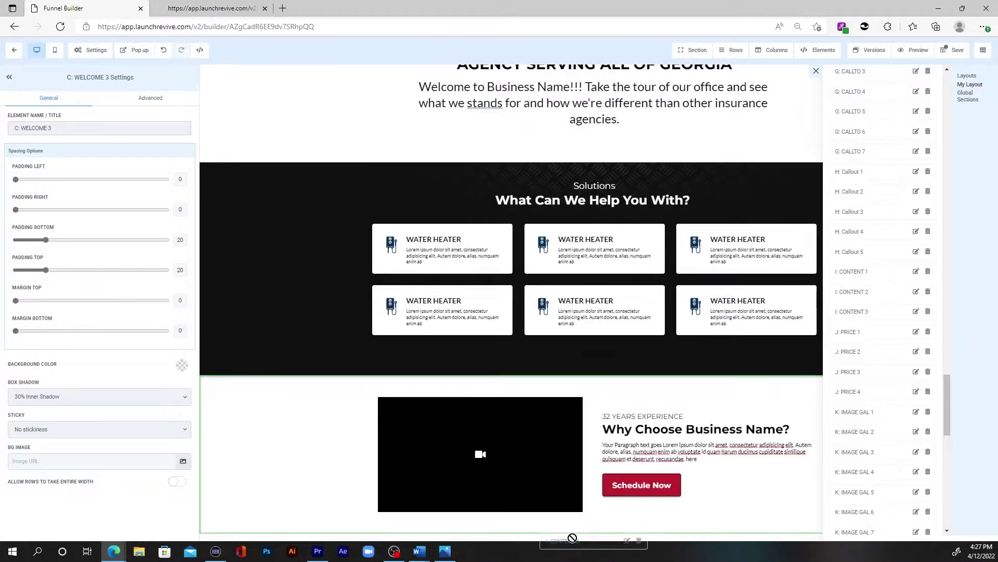
click(600, 427)
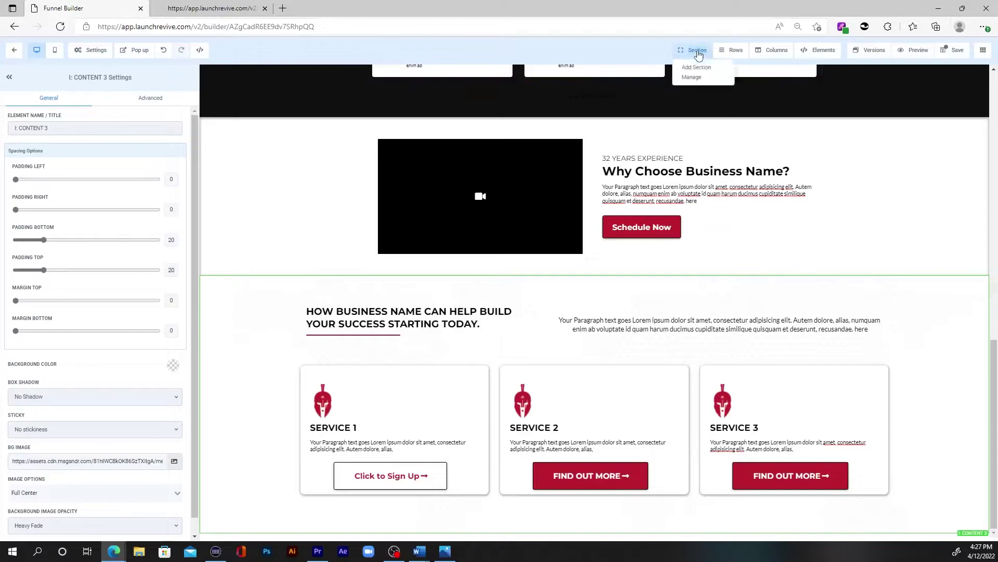
Reopen the My Layout saved-sections list to look for the next block.
click(697, 67)
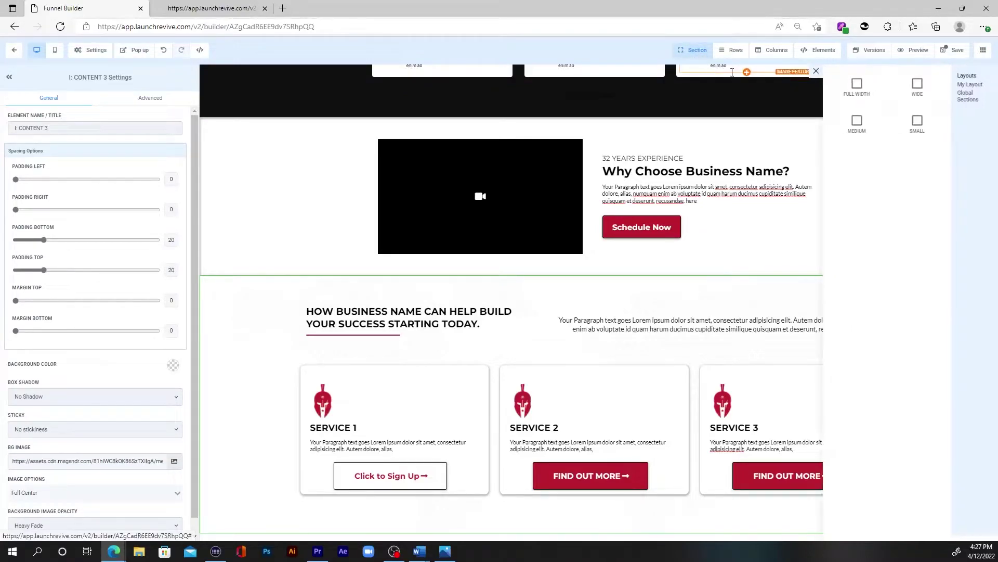
click(971, 86)
scroll(867, 232, down, 10)
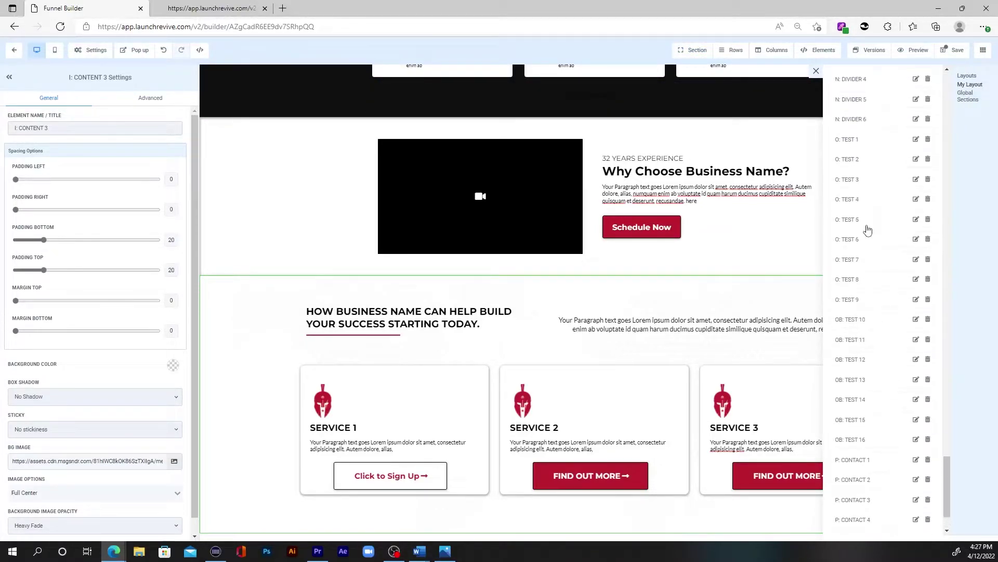
scroll(867, 229, up, 10)
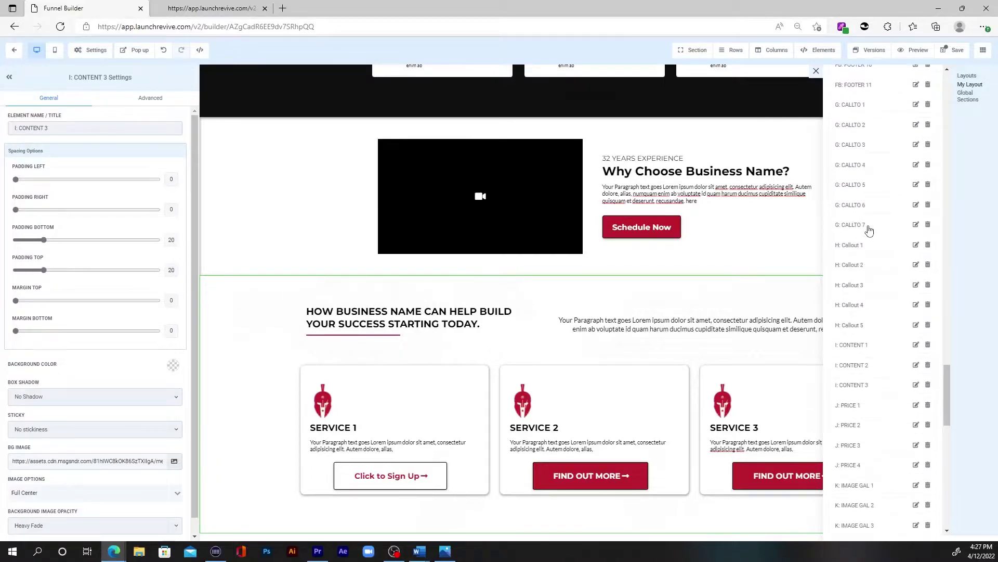
Drag I: CONTENT 1, with Discovery, Planning, Execute and Support steps, below the service cards.
scroll(869, 229, up, 2)
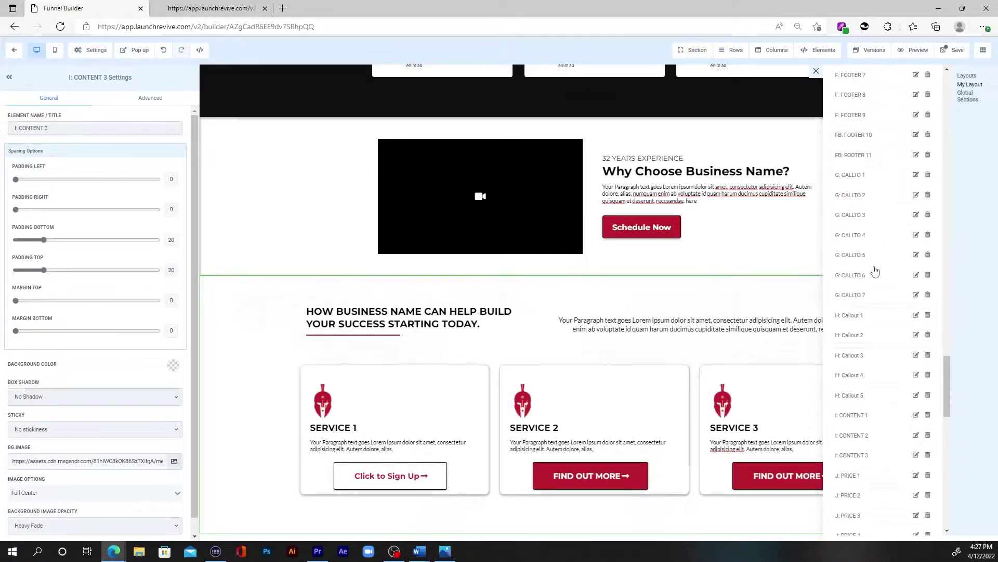
scroll(875, 271, up, 15)
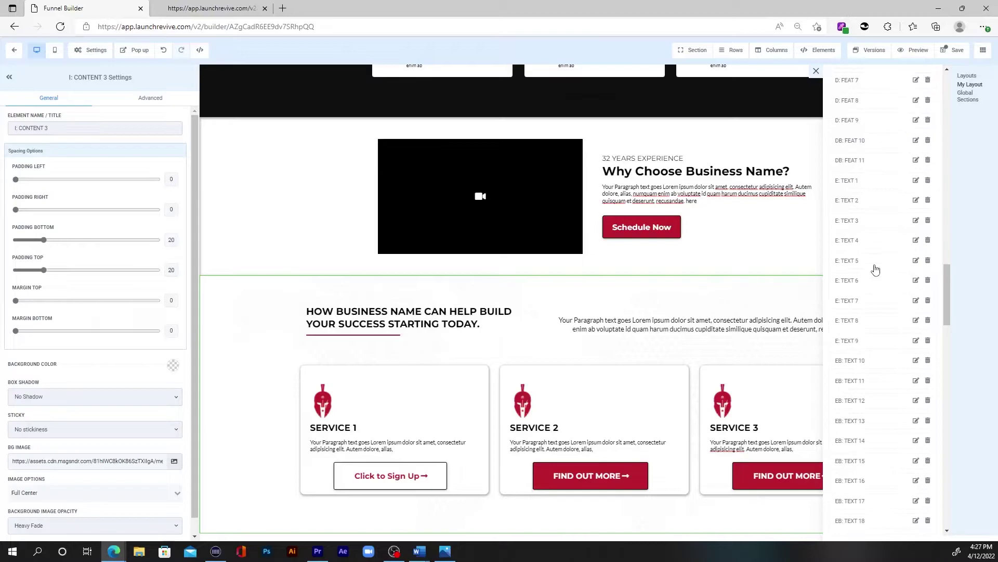
scroll(875, 270, down, 18)
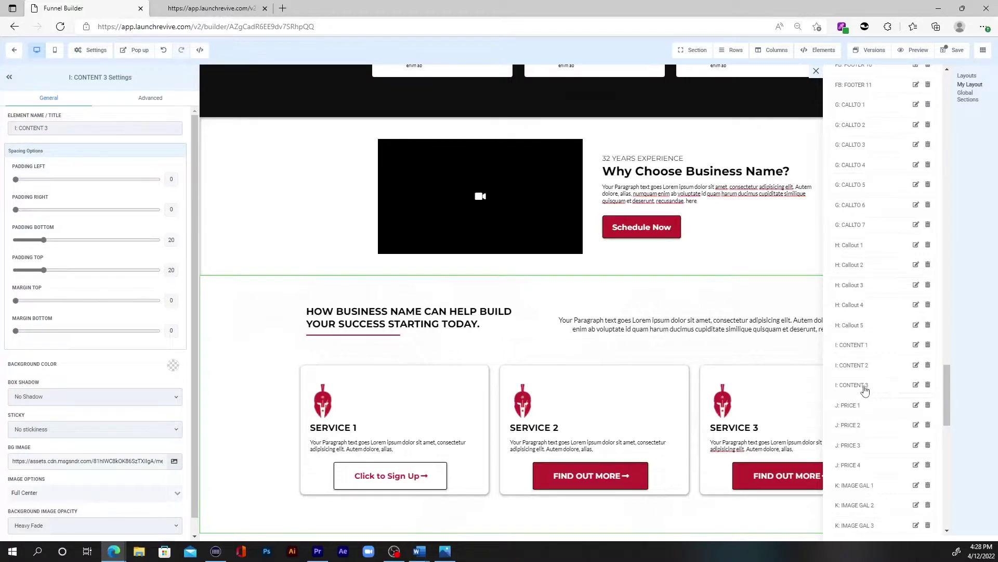
drag(869, 345, 610, 529)
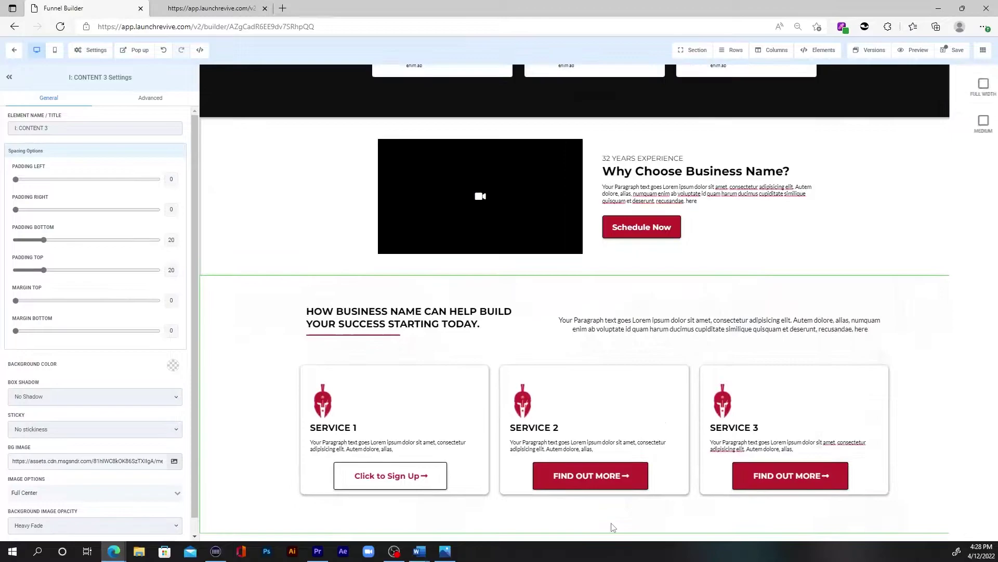
scroll(541, 317, down, 4)
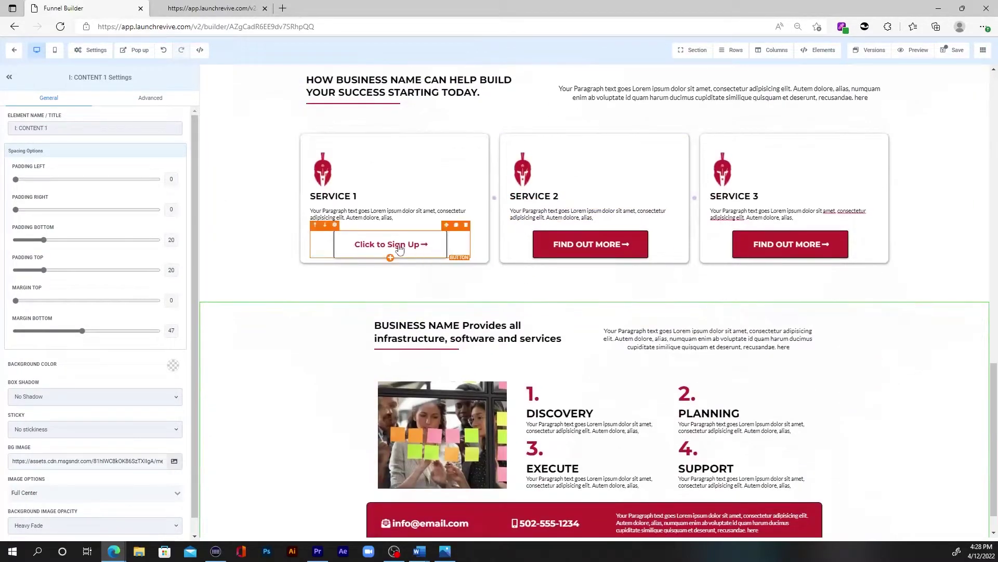
scroll(359, 273, down, 1)
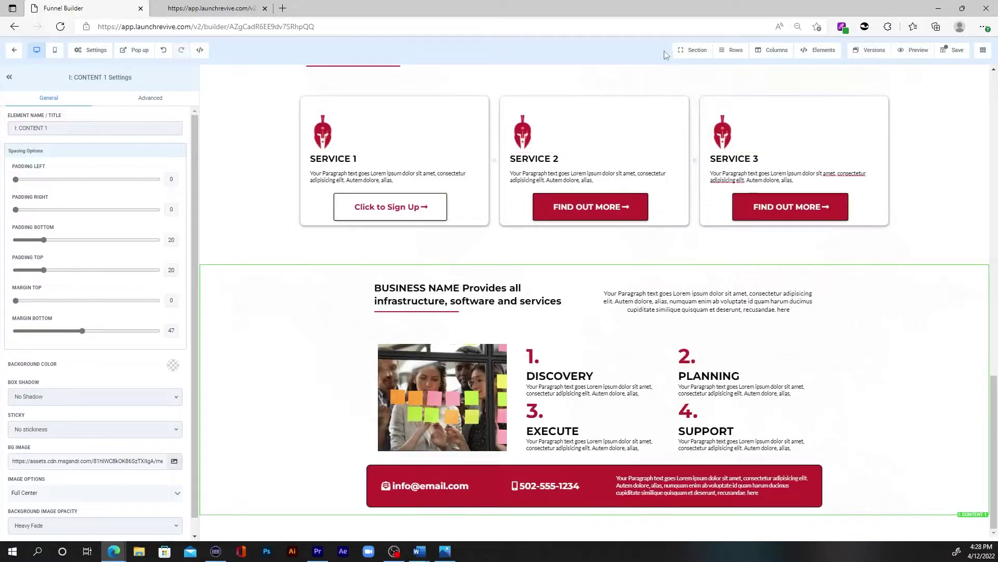
Insert the OB: TEST 12 'Amazing Experiences' testimonials with three quote cards from My Layout.
click(697, 67)
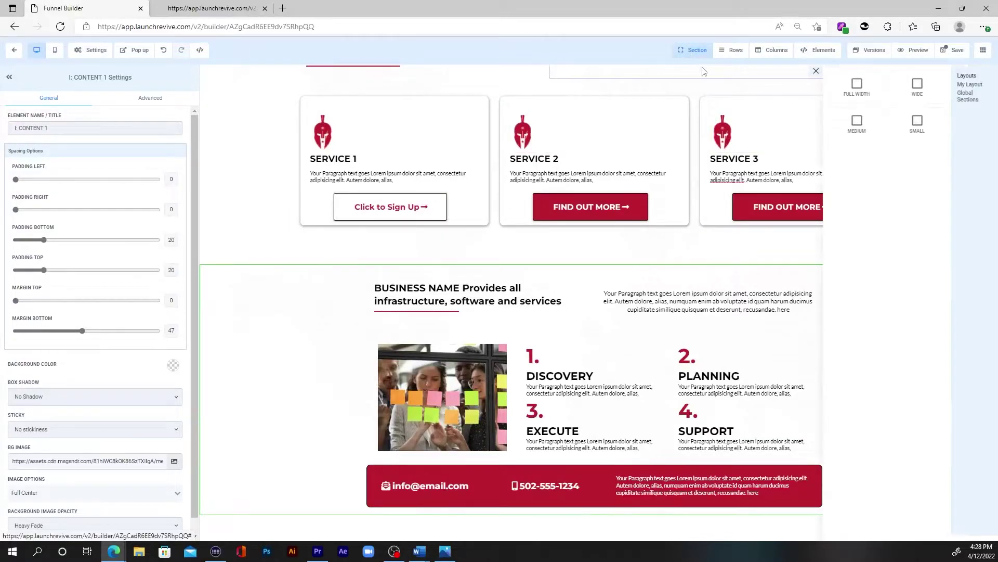
click(970, 86)
scroll(861, 171, down, 15)
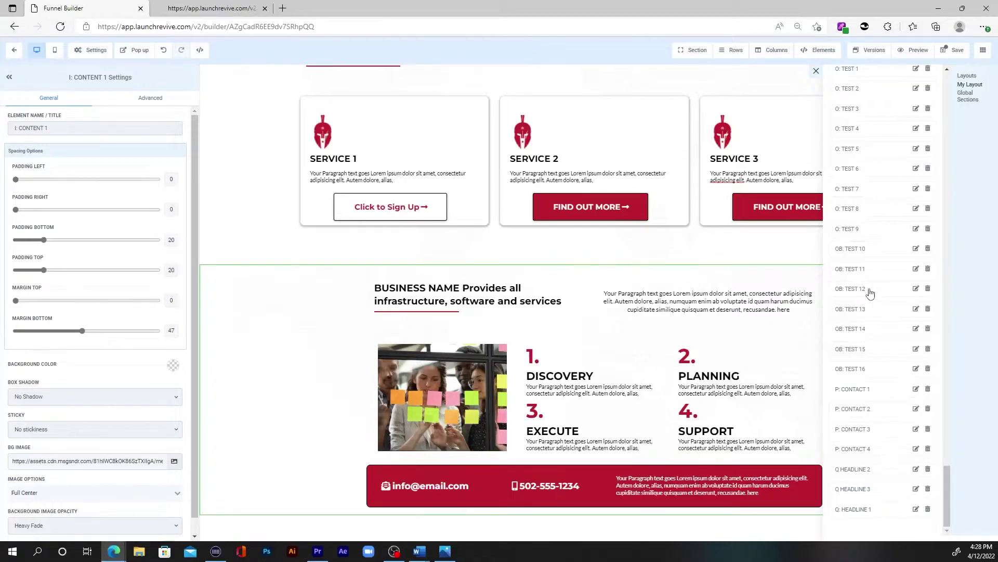
click(870, 294)
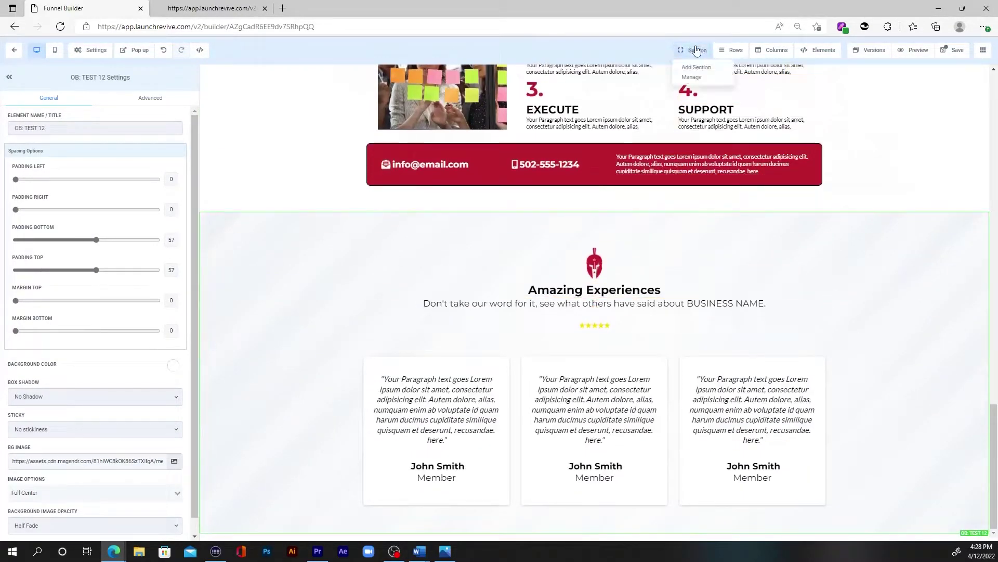
Drag the G: CALLTO 4 'Have Questions? Set Up A Demo!' section from My Layout below the testimonials.
click(697, 68)
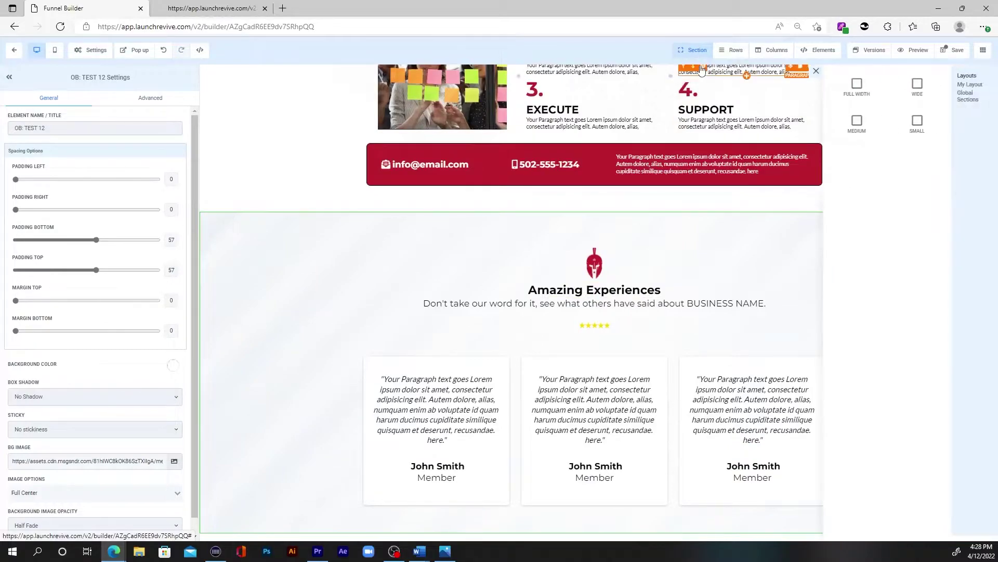
click(976, 88)
scroll(908, 160, down, 15)
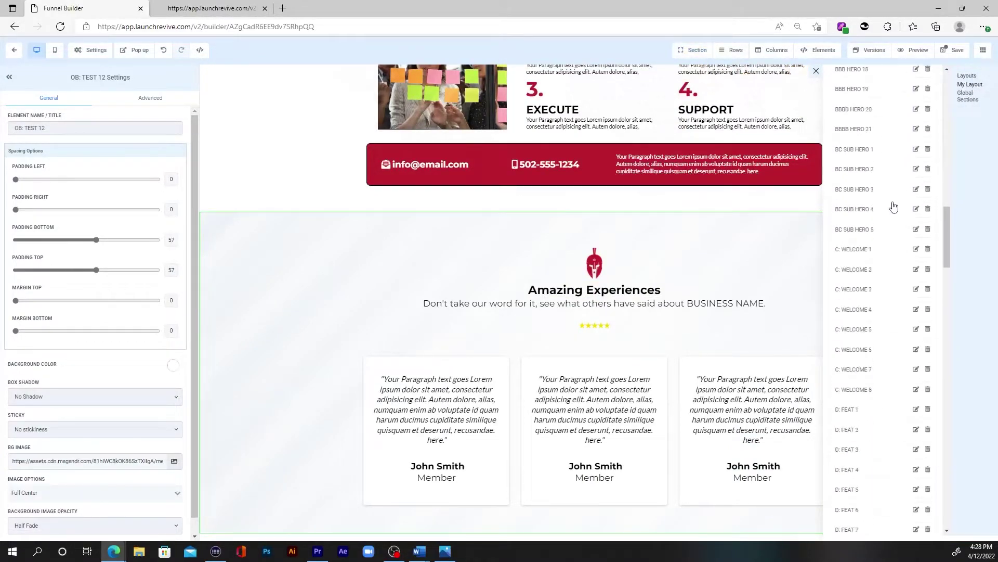
scroll(893, 208, down, 12)
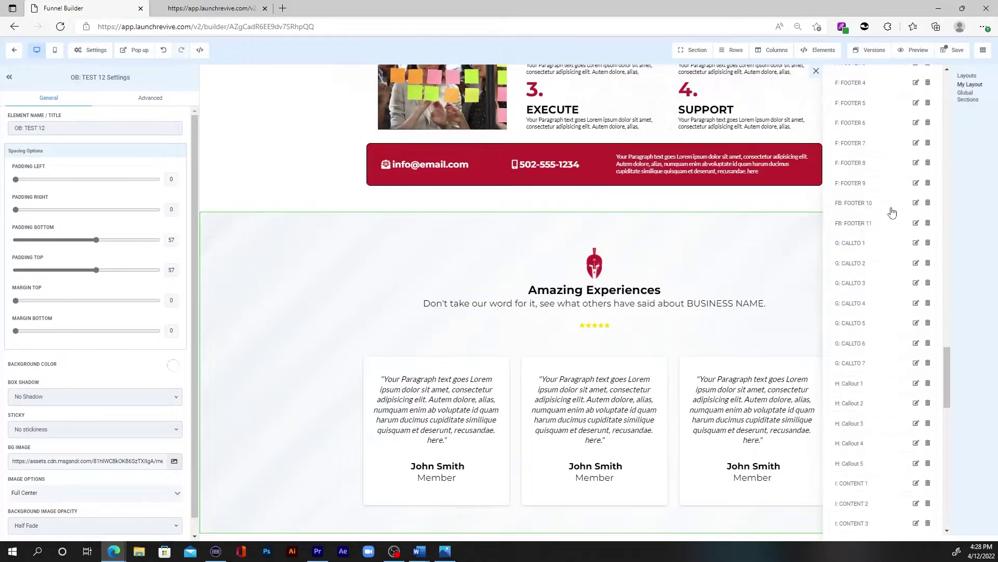
scroll(881, 246, up, 1)
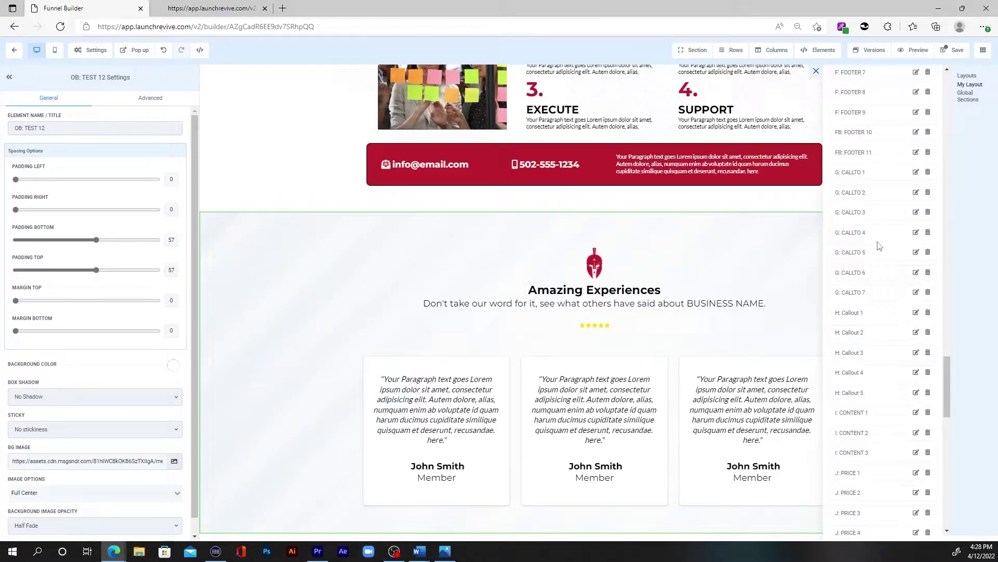
drag(566, 485, 546, 526)
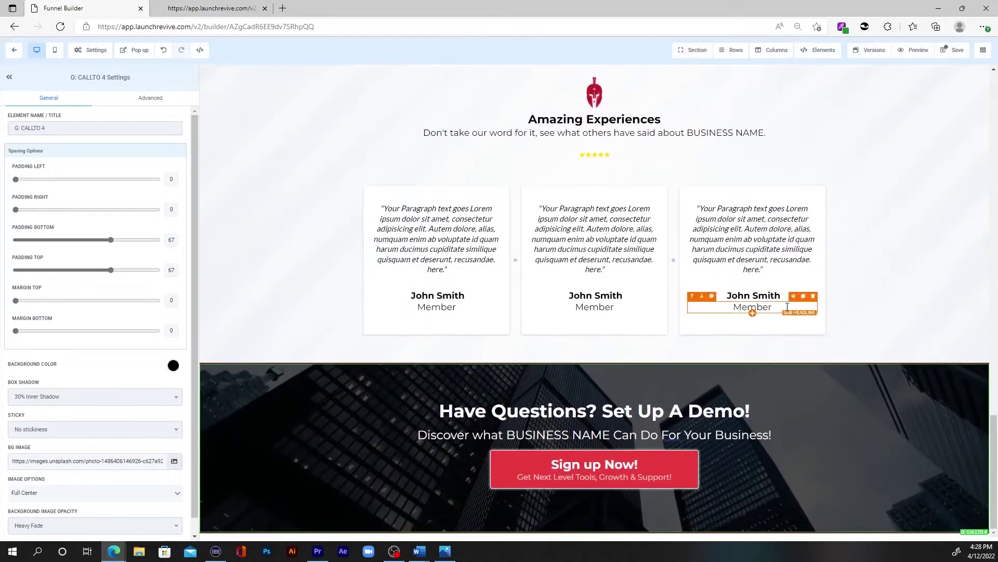
Drag the saved F: FOOTER 8 section from My Layout onto the page below the Have Questions? section.
click(697, 66)
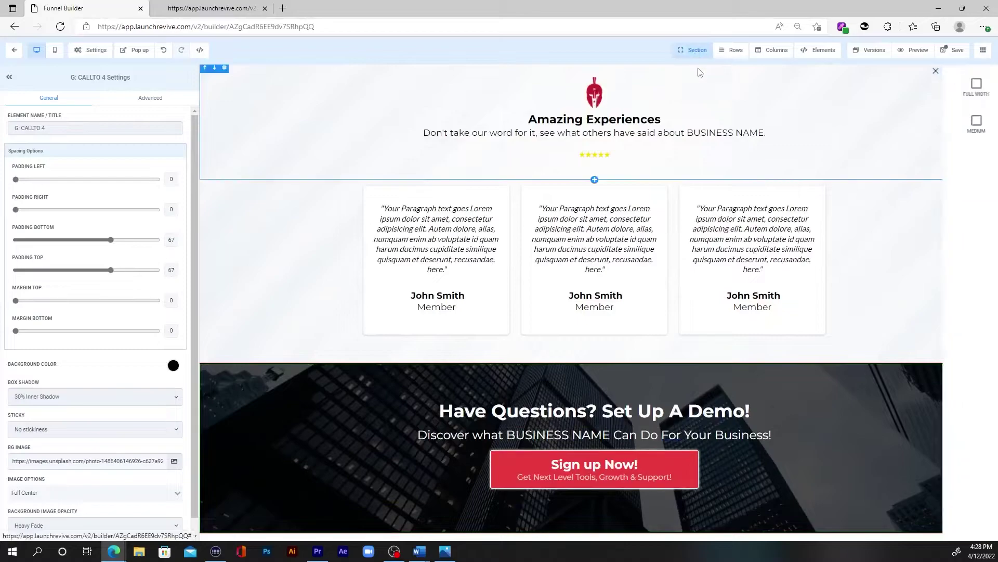
click(971, 85)
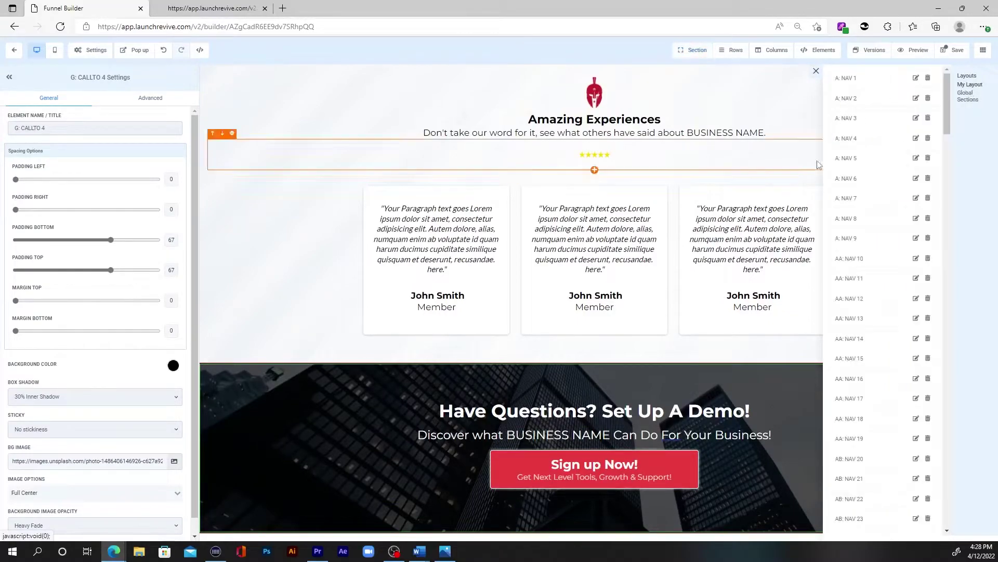
scroll(859, 208, down, 15)
scroll(860, 210, down, 15)
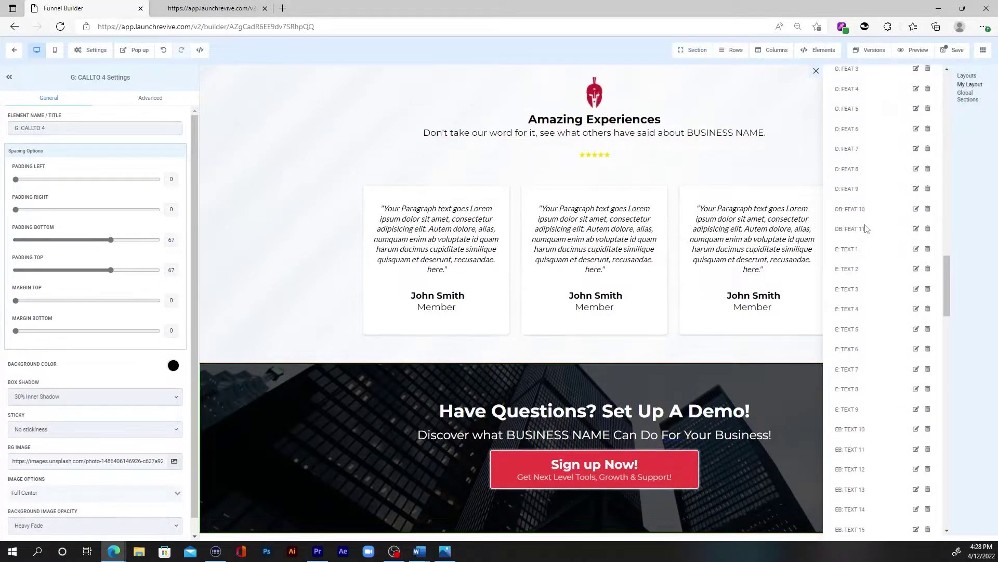
scroll(870, 237, down, 1)
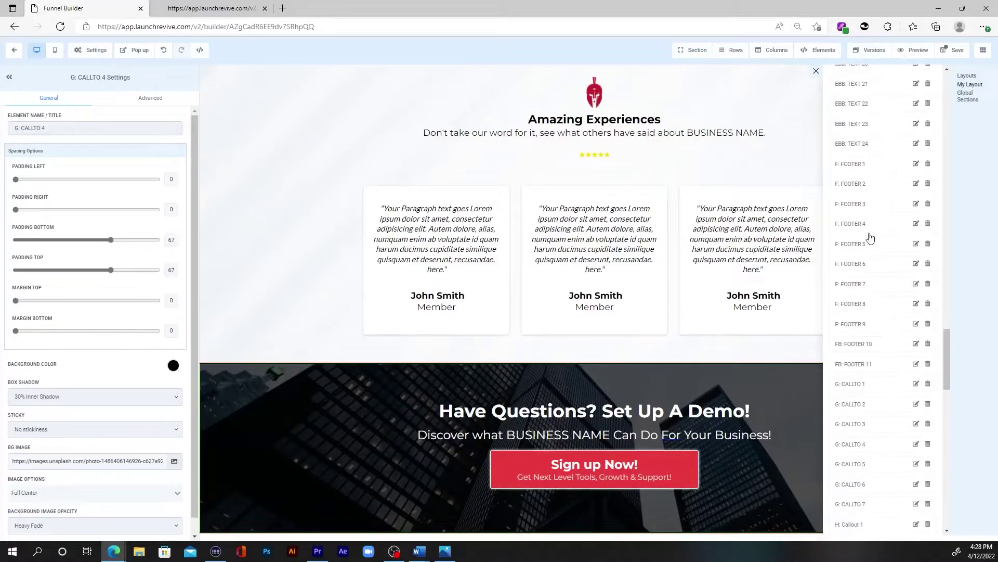
drag(872, 307, 572, 536)
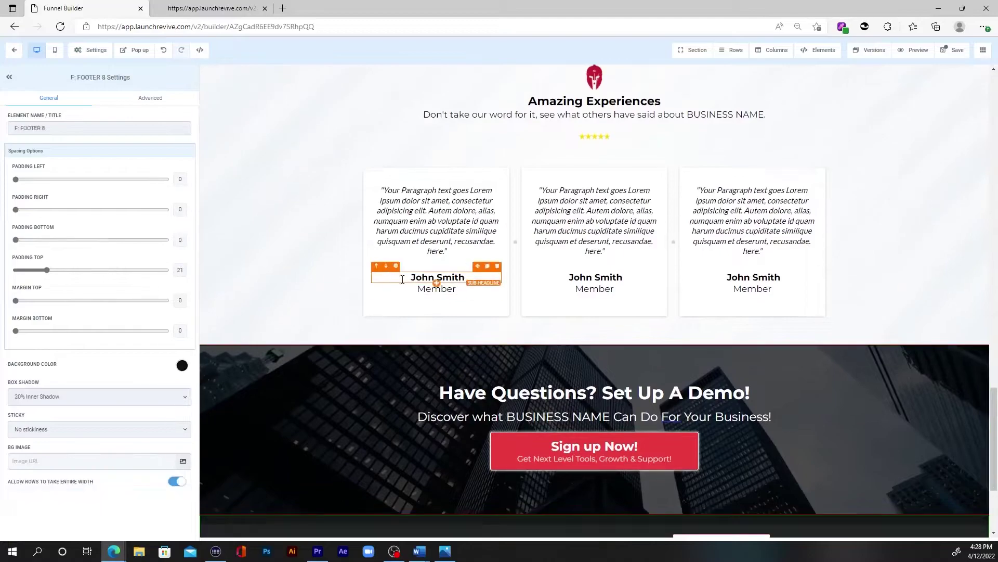
scroll(404, 266, down, 3)
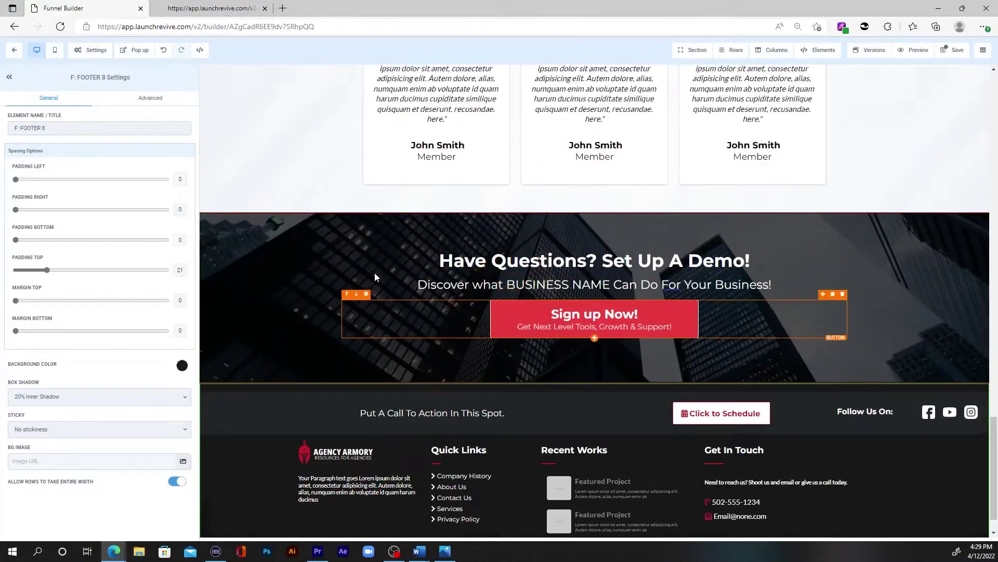
Set the three-column service card row's width to 66.
scroll(374, 273, up, 10)
scroll(375, 273, up, 15)
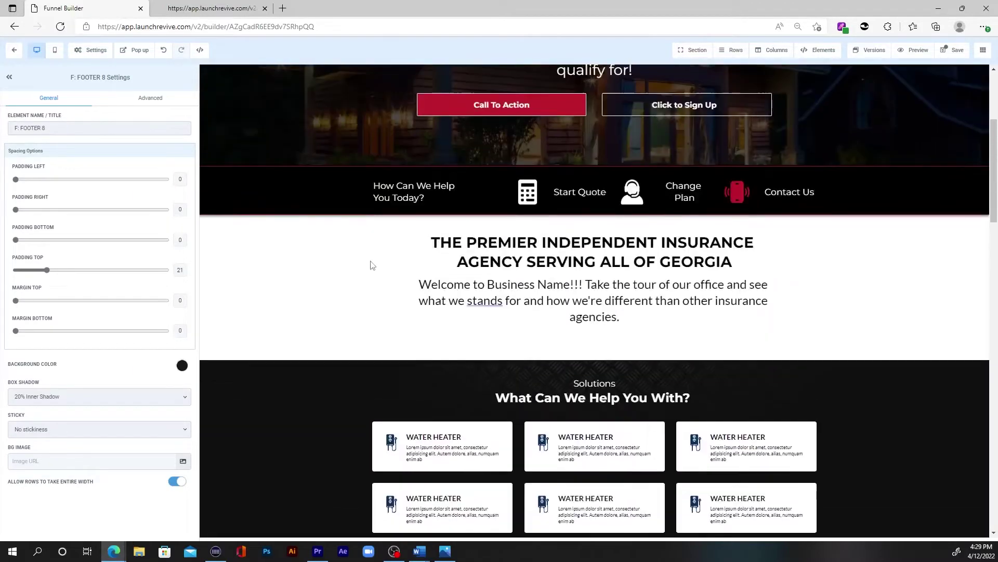
scroll(371, 245, down, 10)
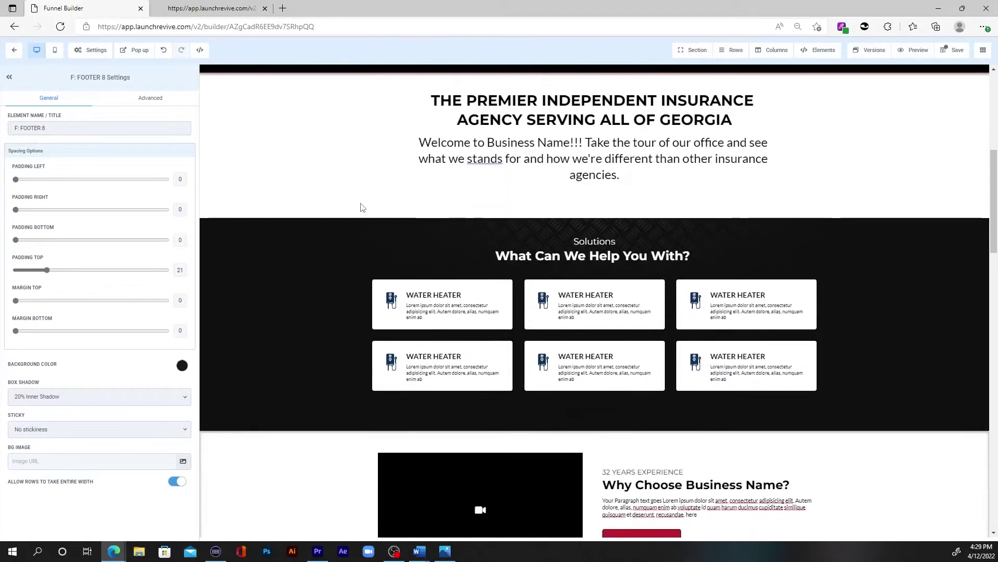
scroll(349, 202, down, 6)
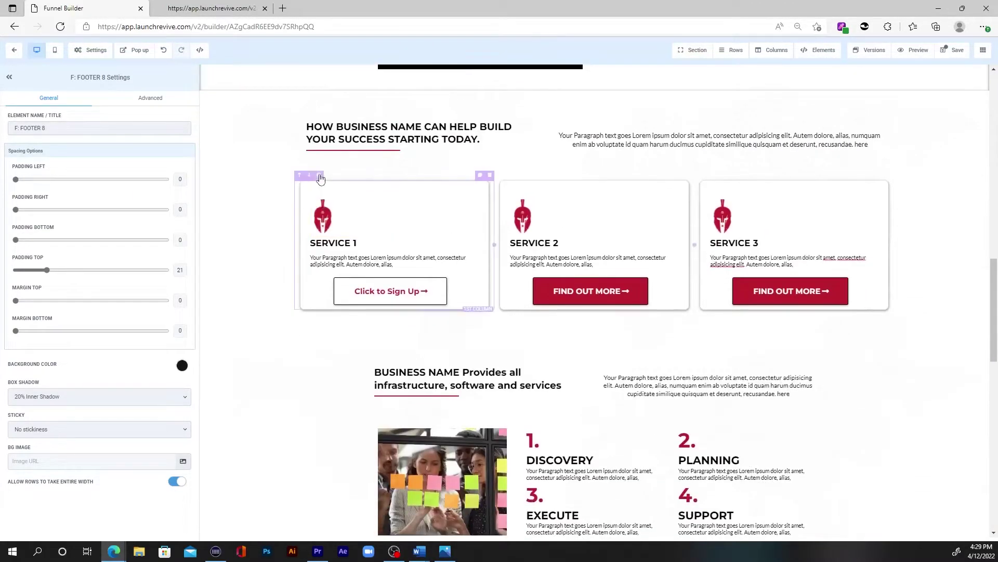
click(366, 177)
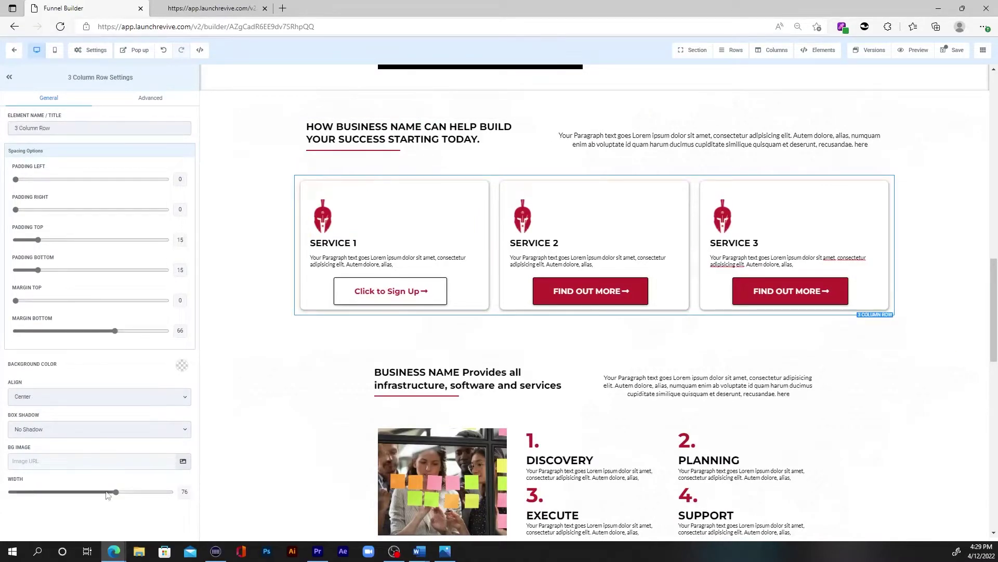
drag(111, 496, 93, 494)
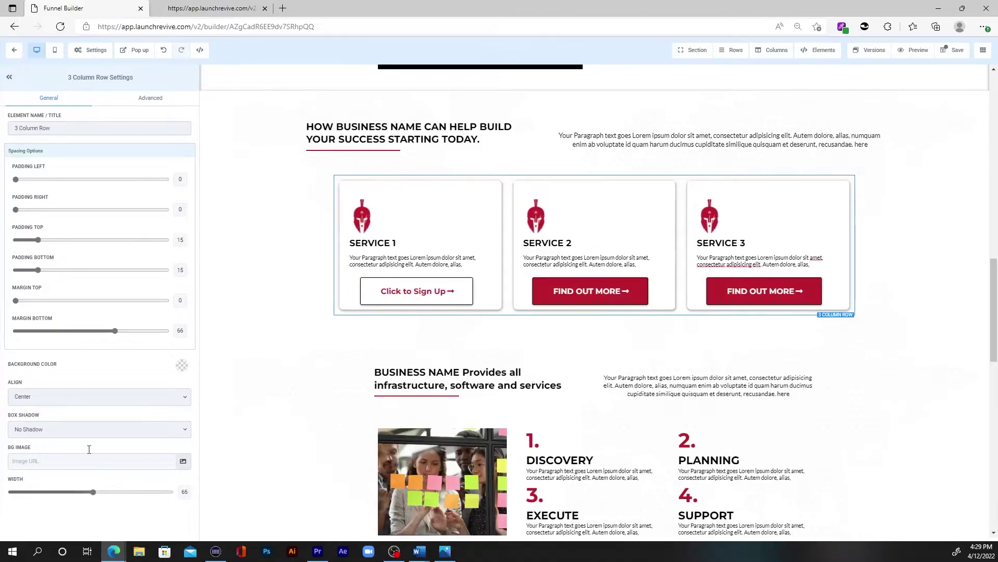
Set the heading row above the service cards to width 66 as well.
click(301, 130)
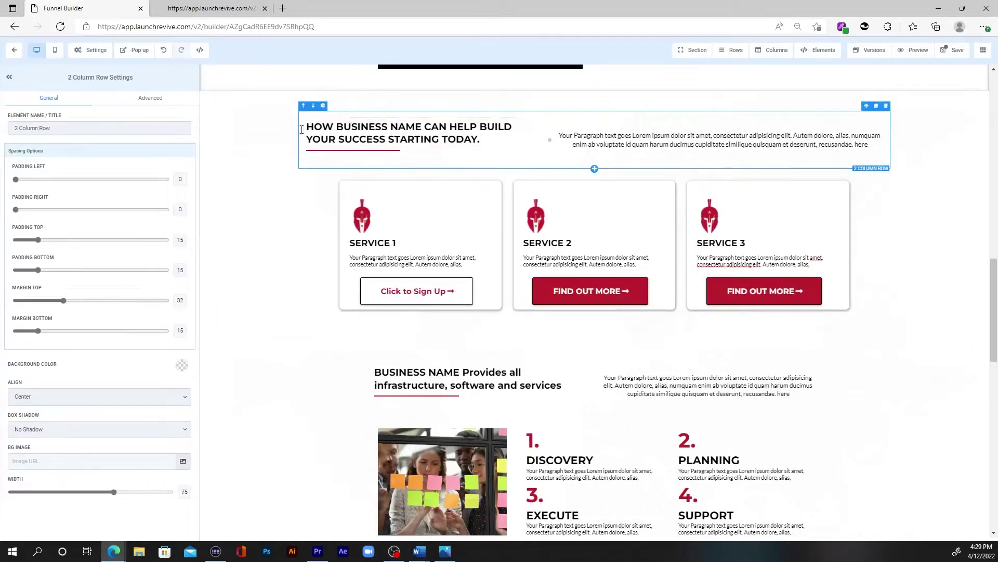
click(94, 492)
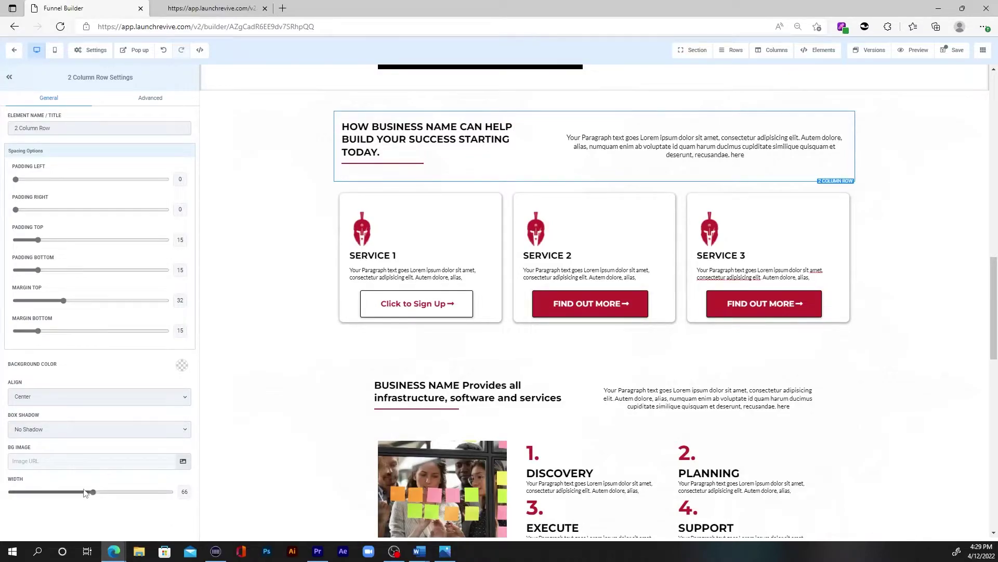
click(284, 285)
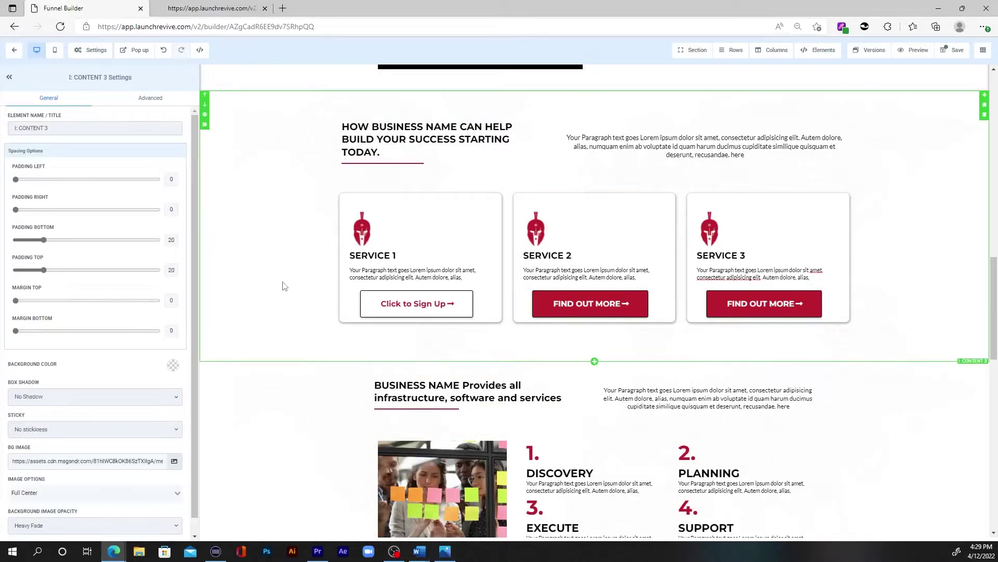
scroll(284, 311, up, 15)
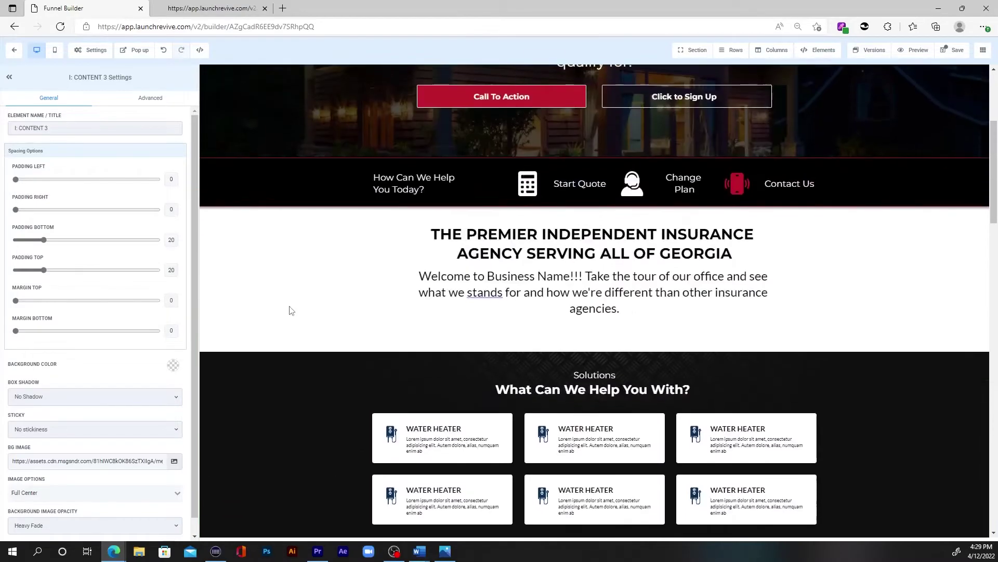
scroll(291, 311, down, 10)
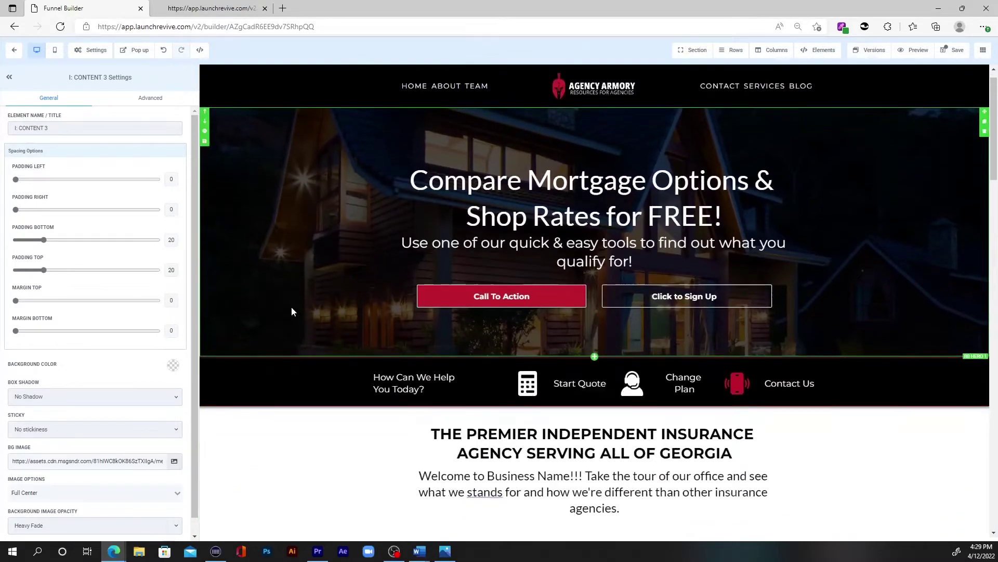
scroll(291, 311, down, 12)
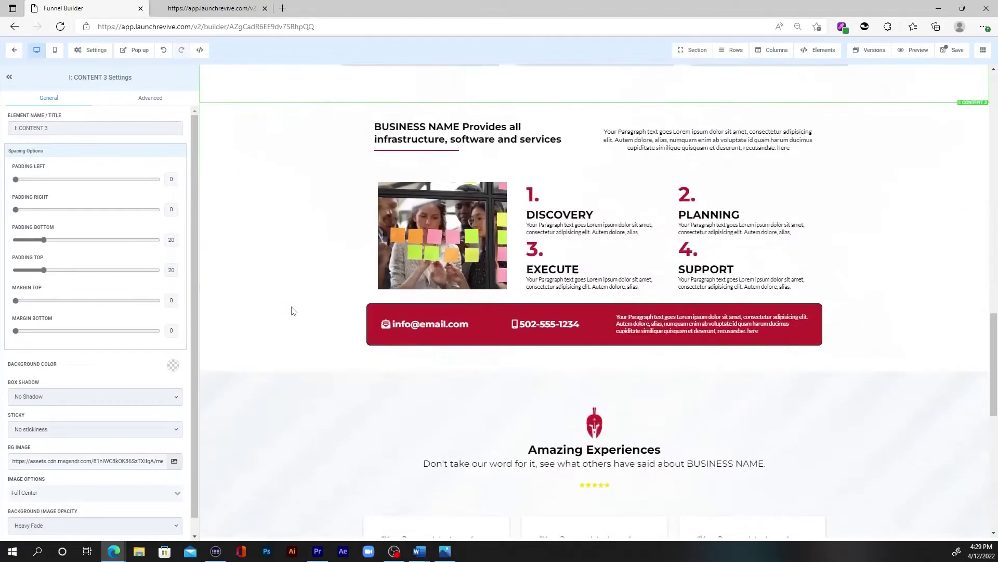
scroll(292, 306, down, 2)
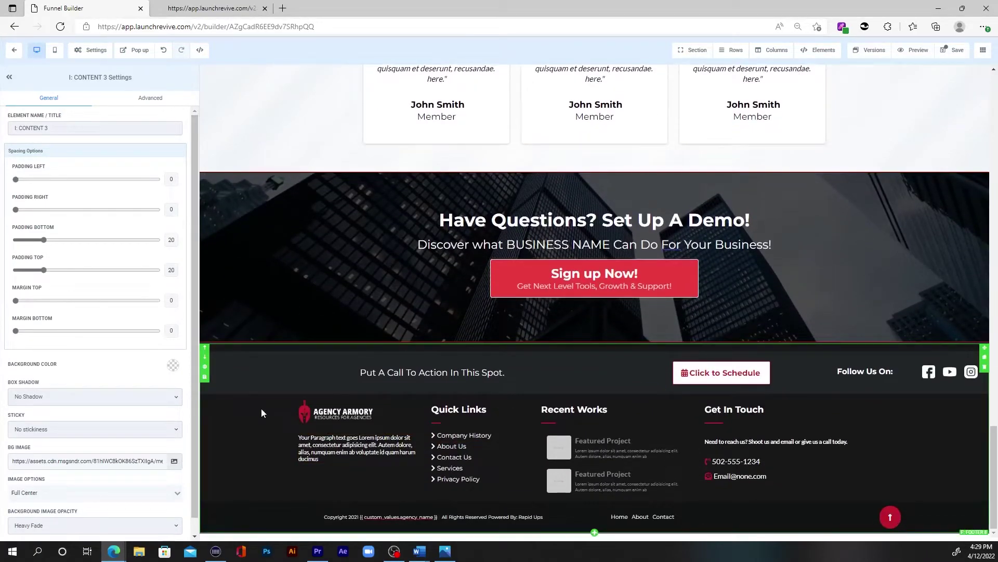
scroll(437, 385, up, 20)
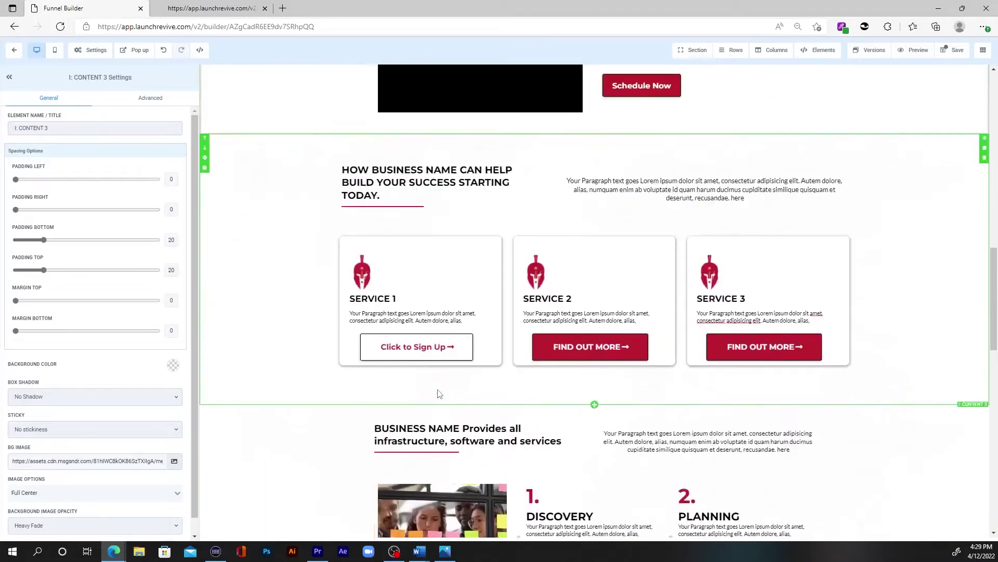
scroll(425, 359, up, 2)
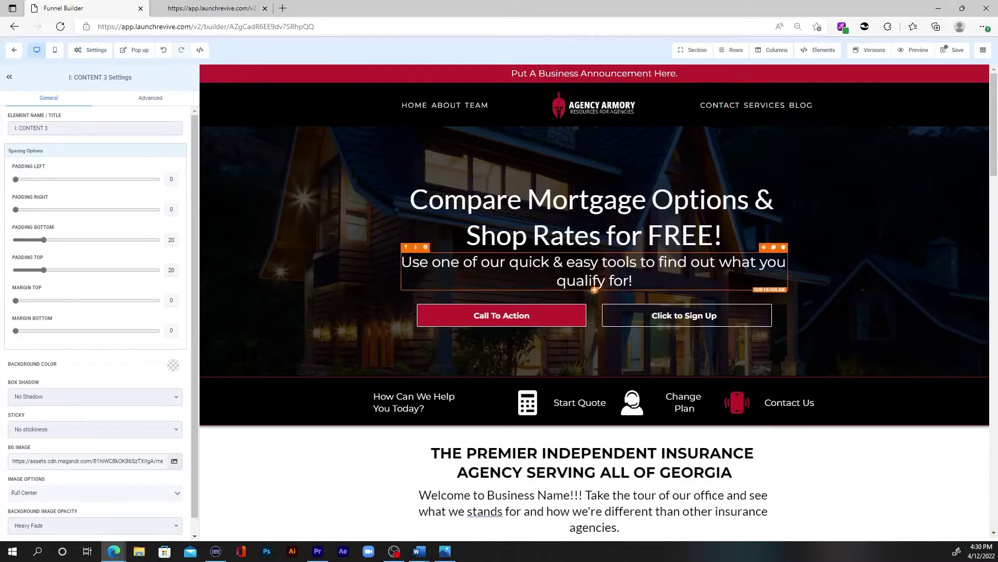
scroll(598, 254, down, 1)
scroll(635, 236, down, 2)
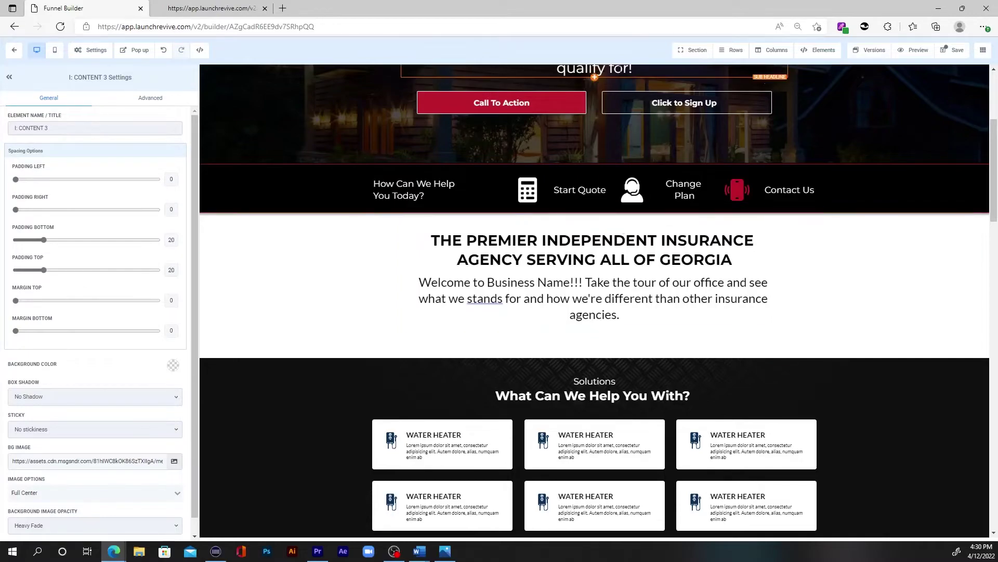
scroll(613, 138, down, 4)
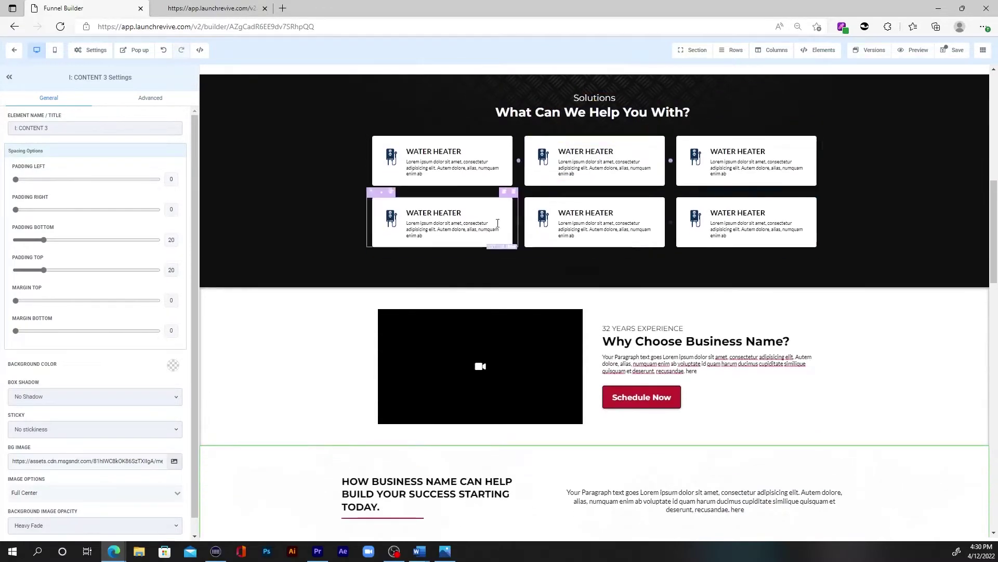
scroll(416, 268, down, 2)
scroll(416, 268, up, 4)
scroll(414, 263, up, 5)
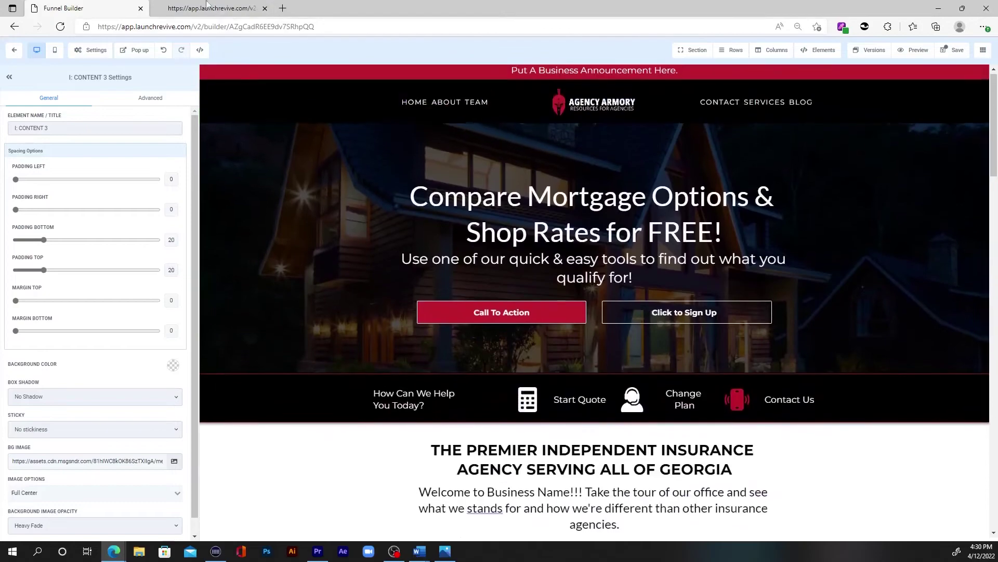
In the Site Skeleton preview, open Feature Cards under Body Section and browse D: FEAT 1 through DB: FEAT 11.
key(ctrl+Tab)
scroll(405, 218, down, 3)
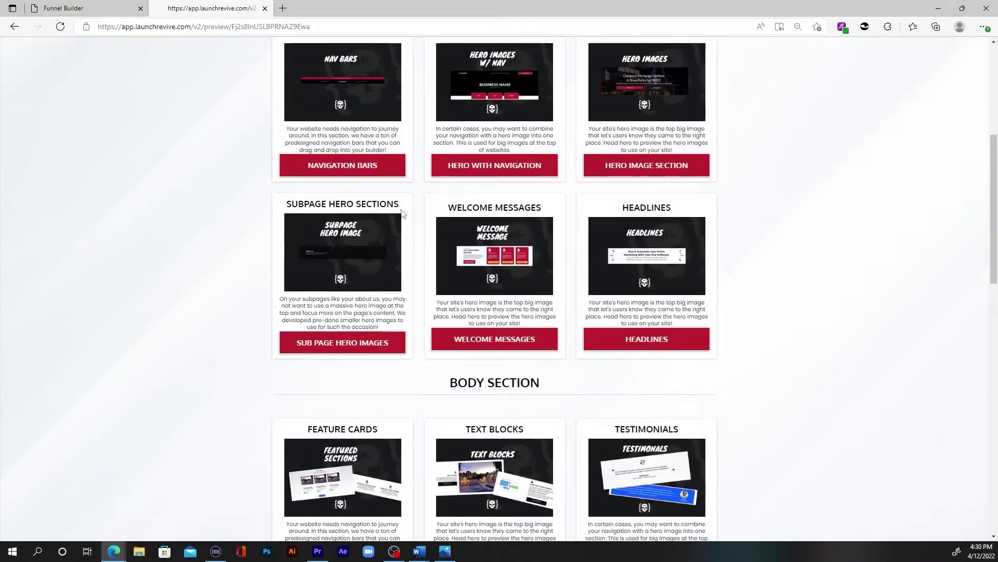
scroll(403, 214, down, 3)
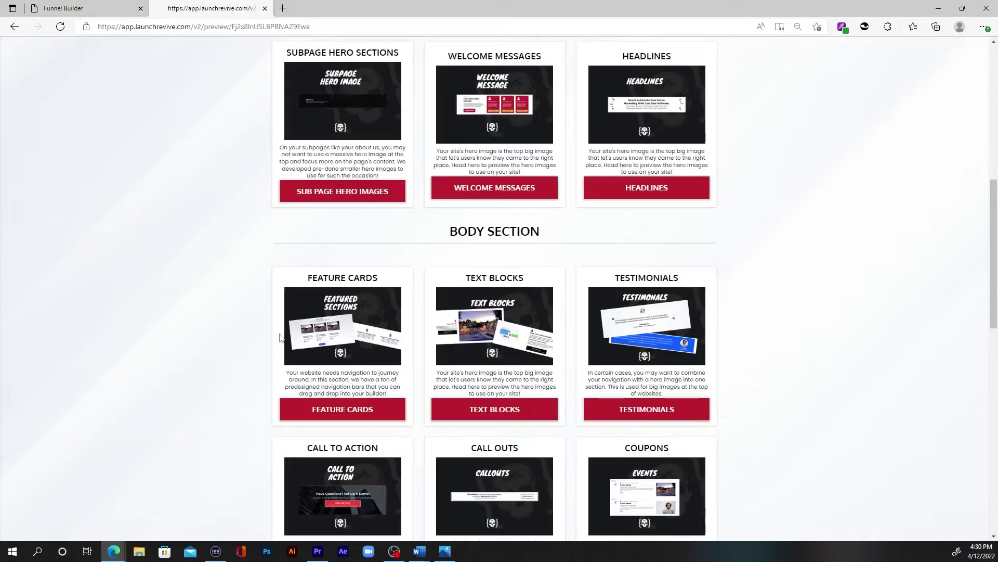
click(338, 405)
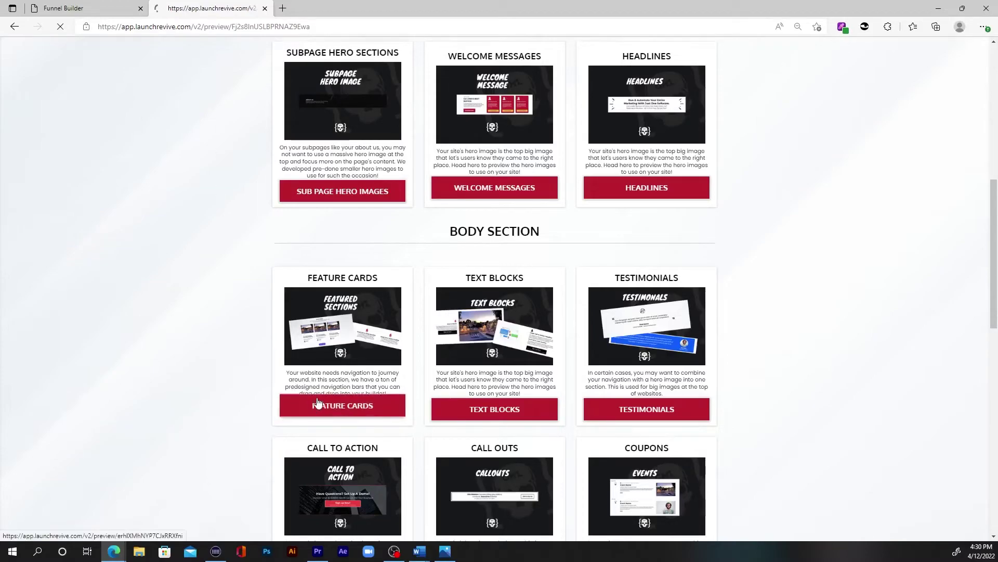
scroll(210, 285, down, 2)
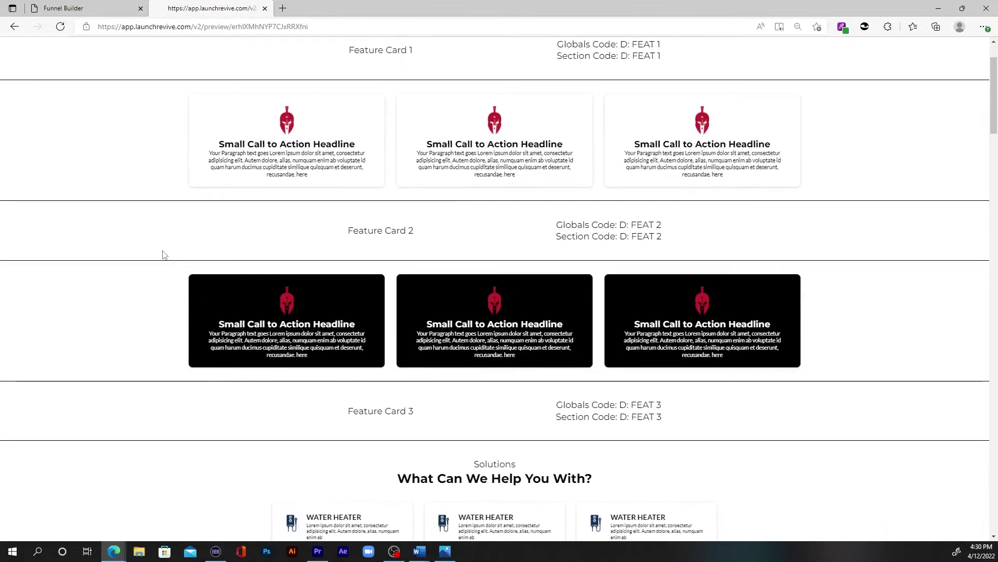
scroll(162, 255, down, 10)
scroll(162, 254, down, 15)
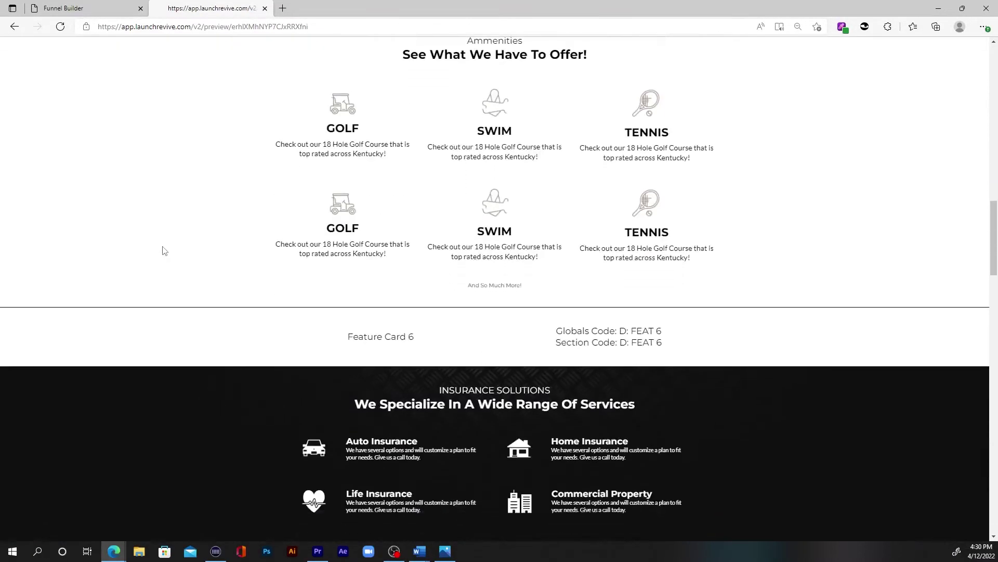
scroll(162, 251, down, 17)
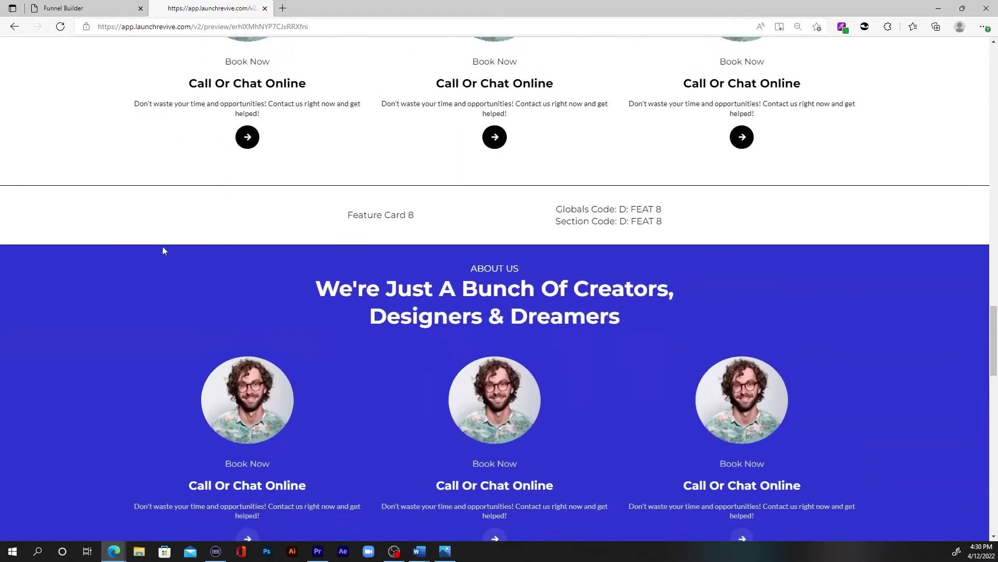
scroll(164, 251, down, 20)
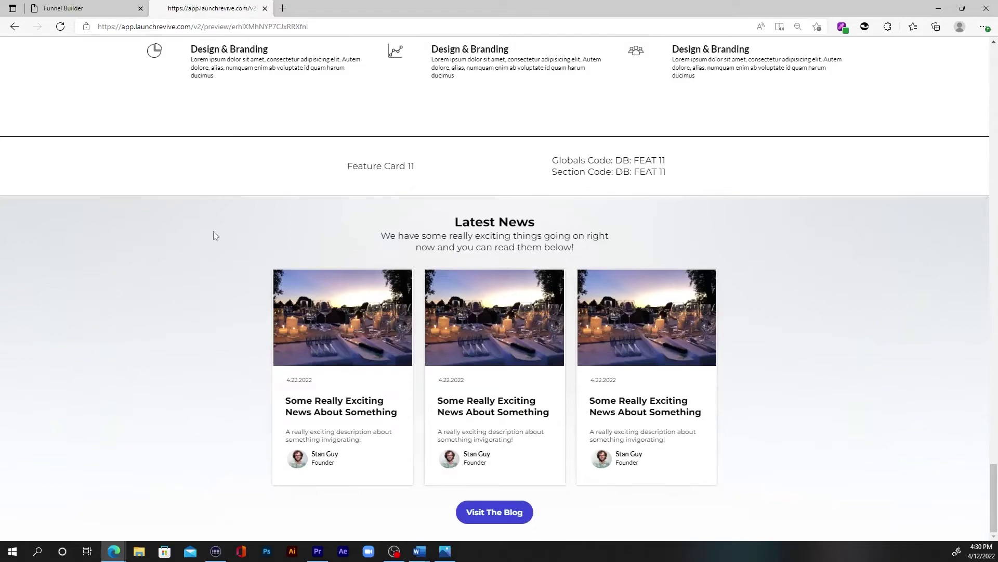
Return to the Funnel Builder and choose Add Section to show the My Layout saved sections.
click(72, 14)
click(693, 50)
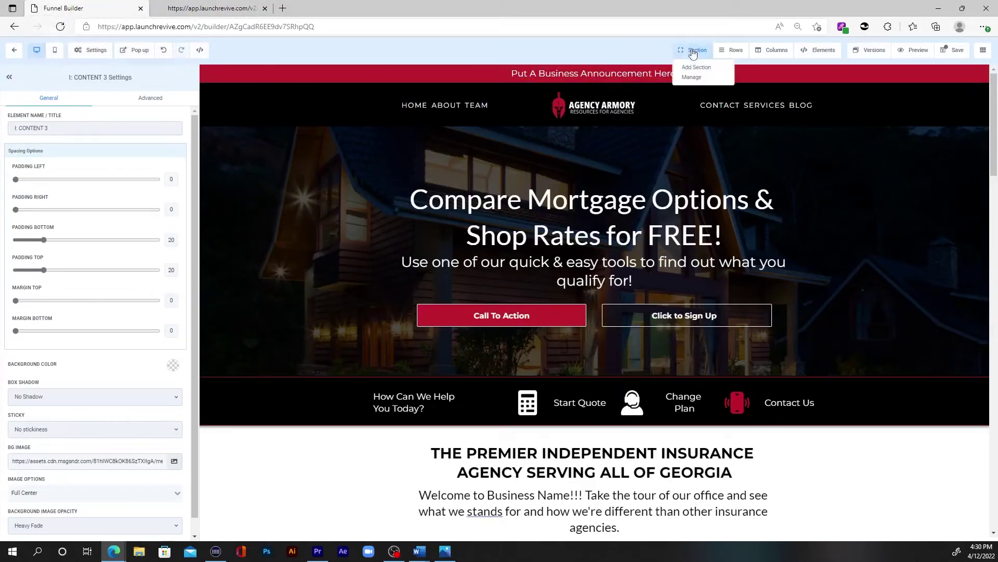
click(695, 68)
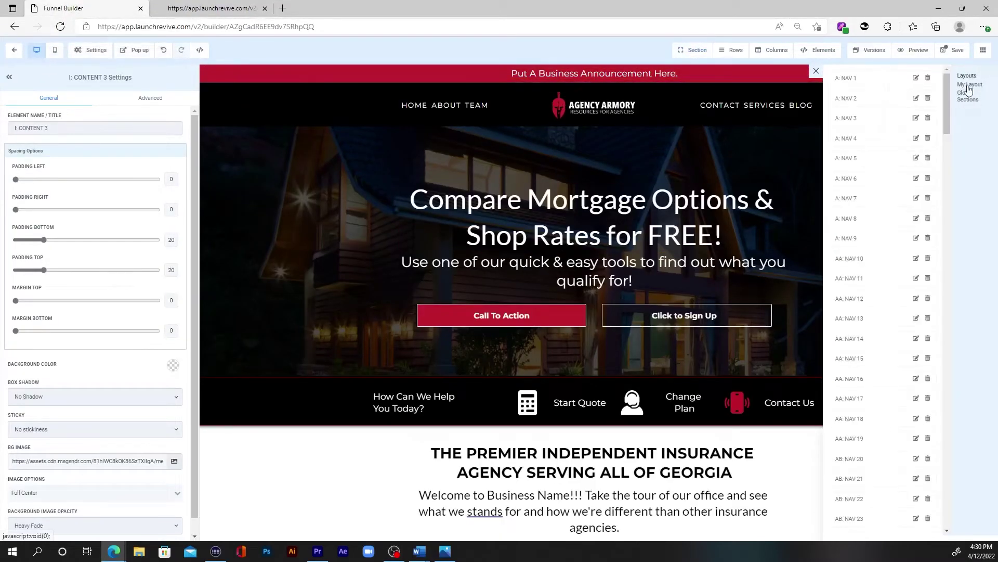